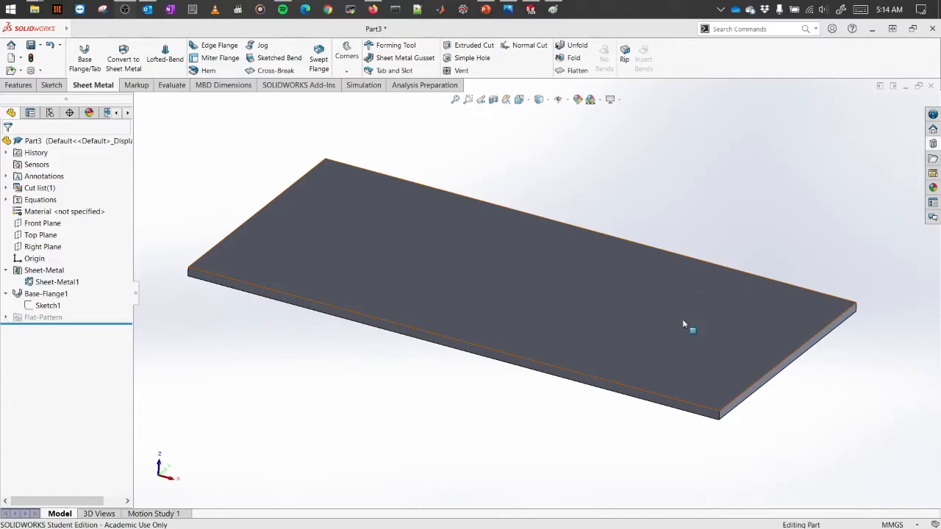
Step: Browse the Design Library's forming tools, viewing the embosses, extruded flanges, lances, louvers and ribs folders
key(f)
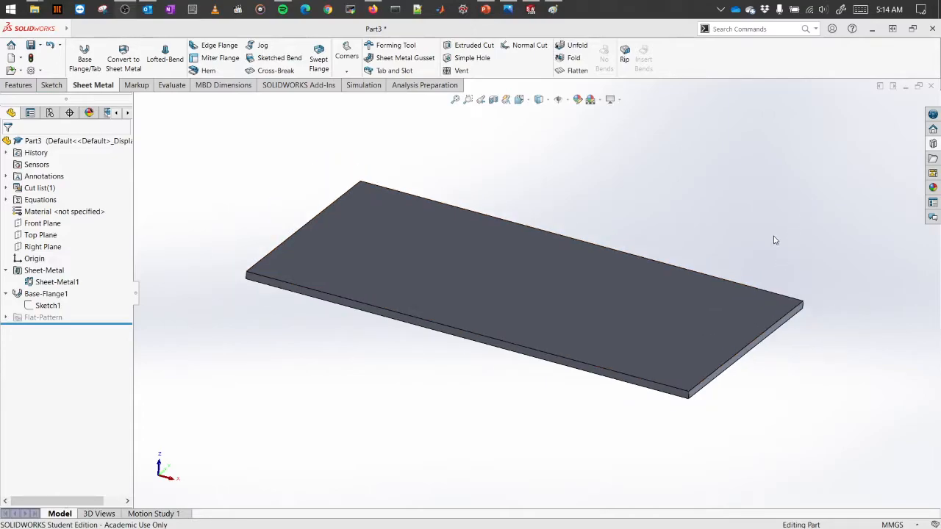
ctrl+middle_drag(701, 238, 603, 261)
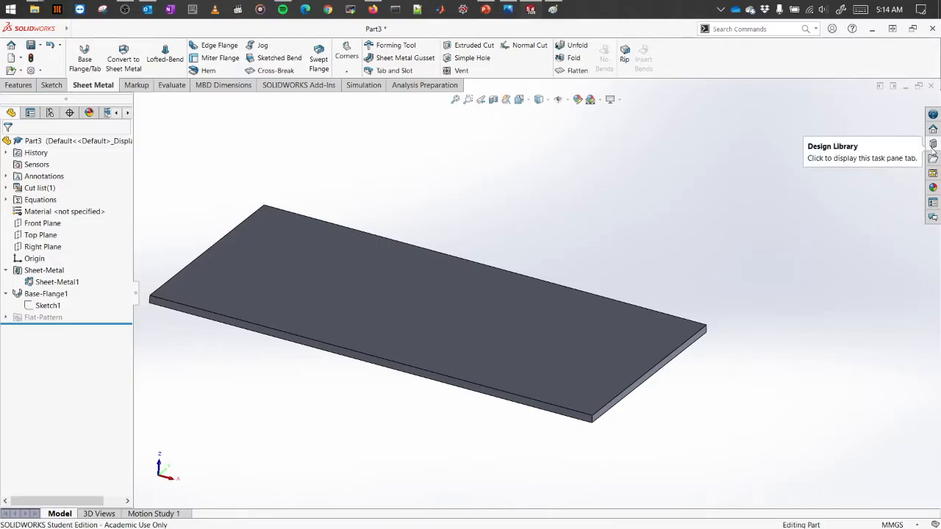
click(933, 145)
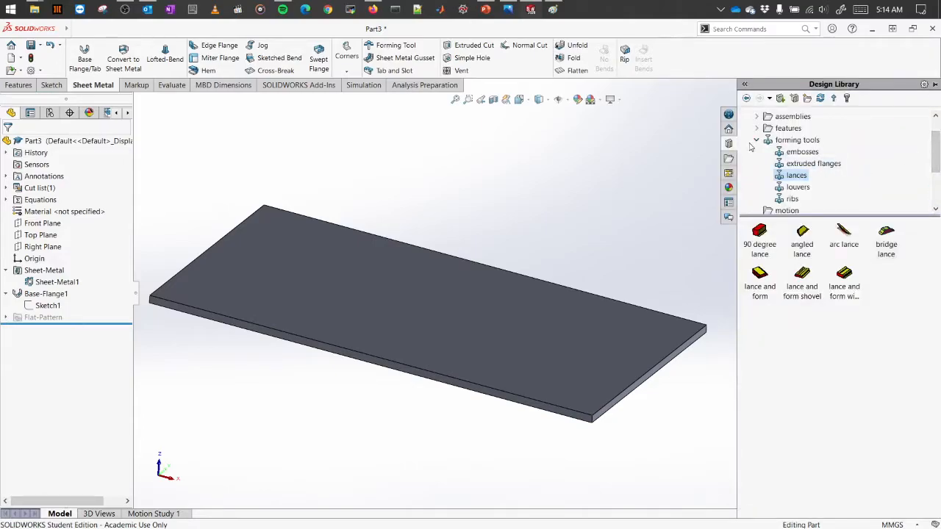
scroll(770, 149, up, 1)
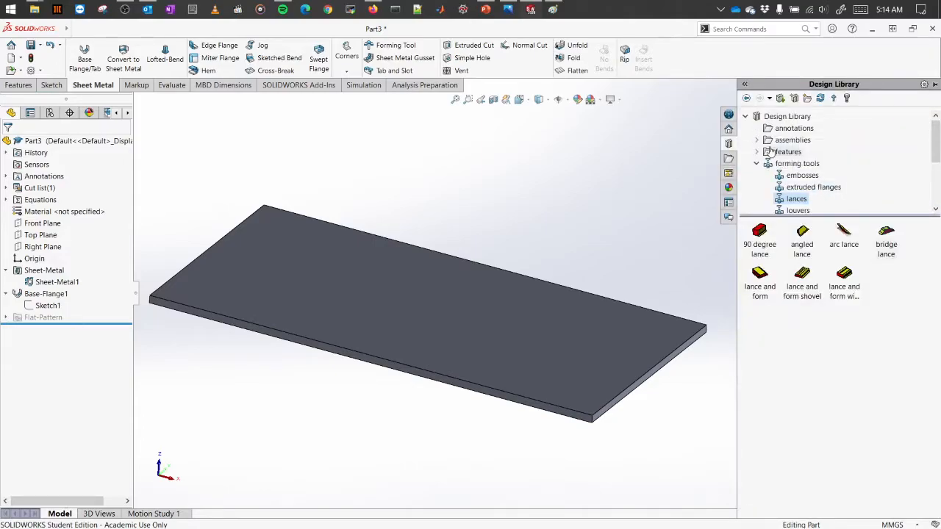
click(808, 169)
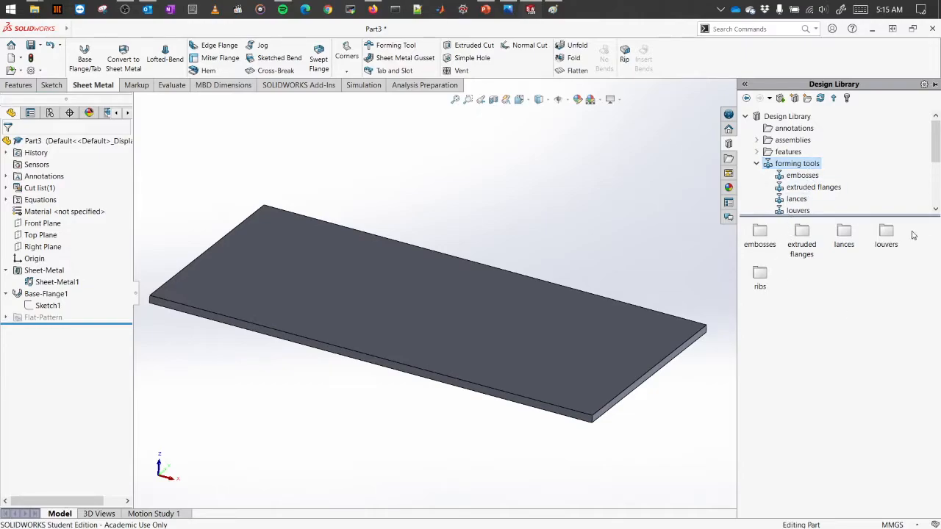
click(798, 176)
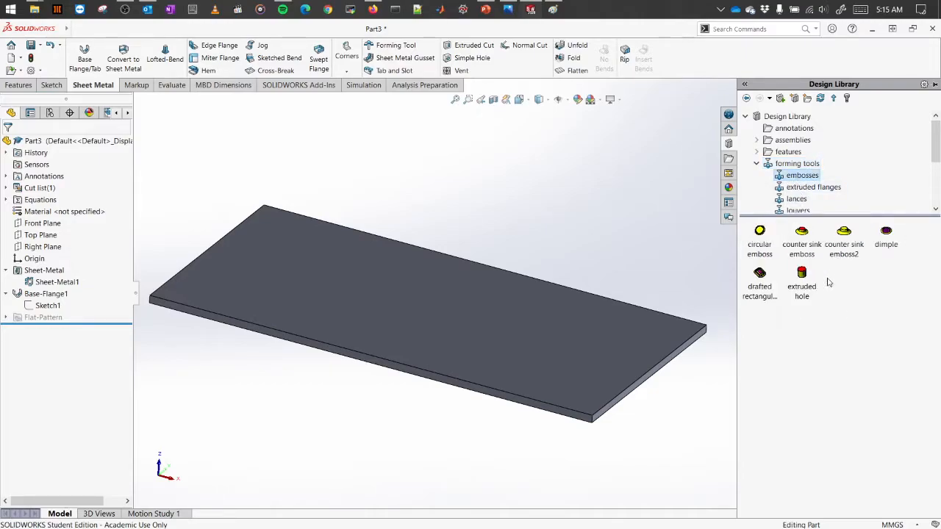
scroll(836, 186, down, 1)
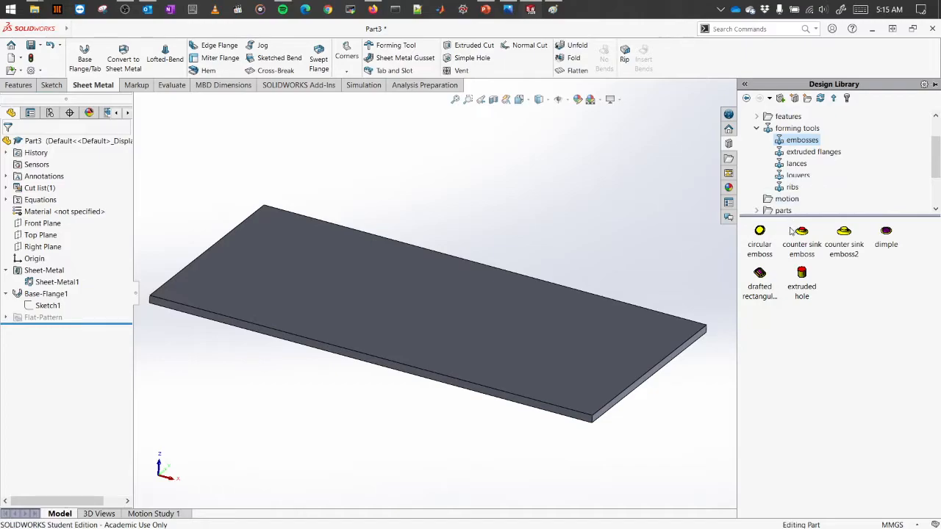
click(809, 153)
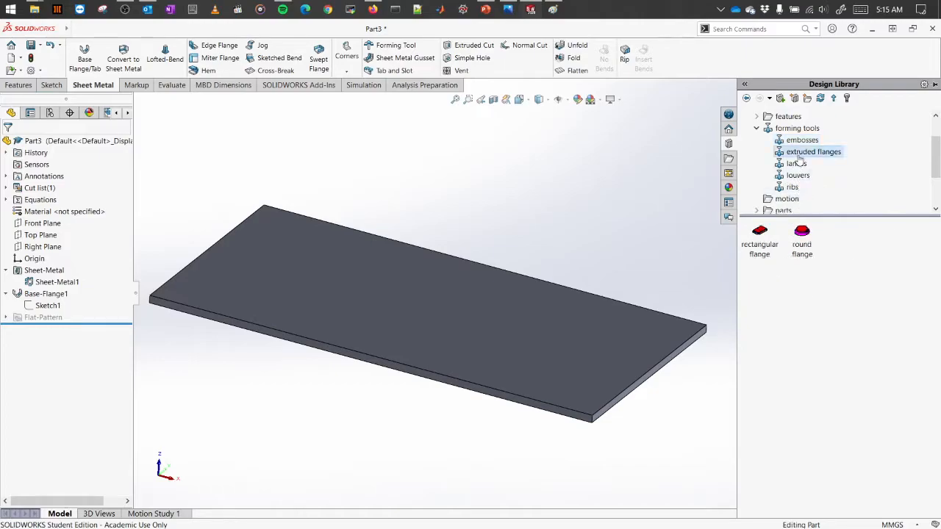
click(798, 165)
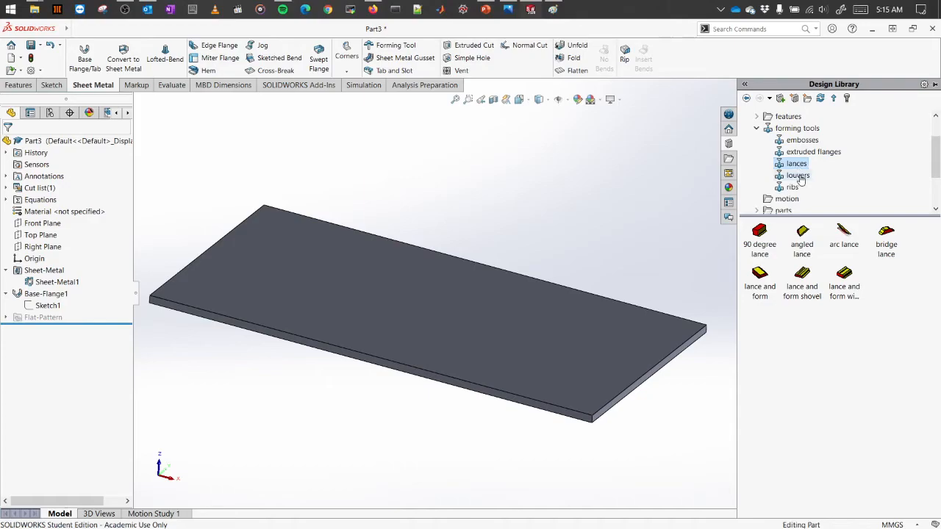
click(798, 177)
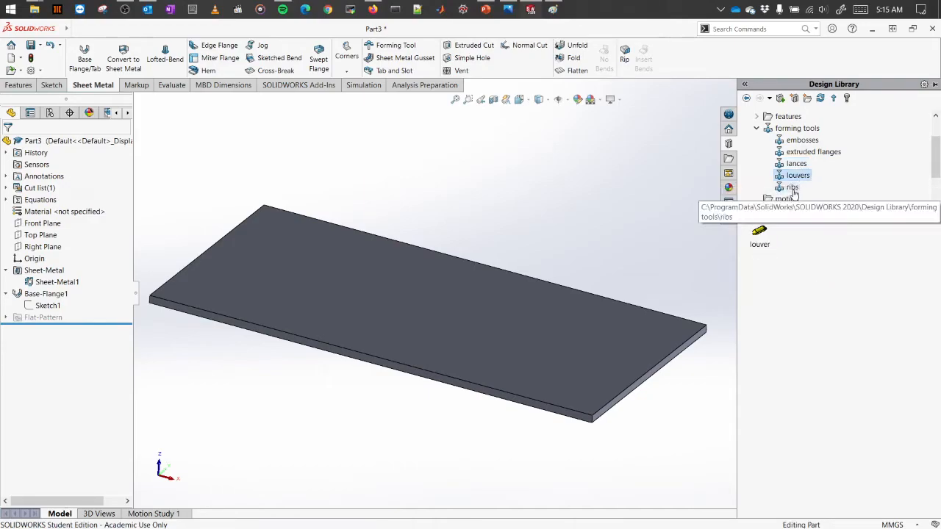
click(793, 189)
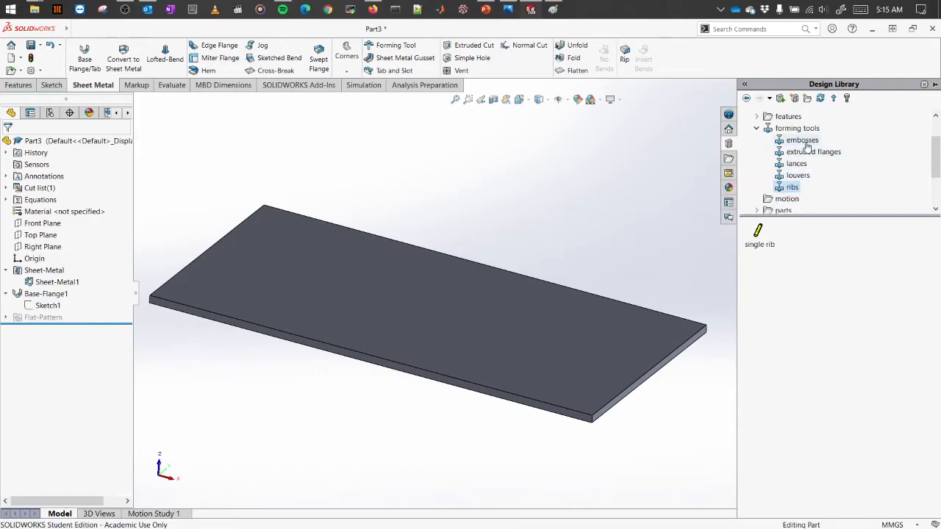
Step: Place the bridge lance forming tool from the lances folder on the plate's top face
click(798, 165)
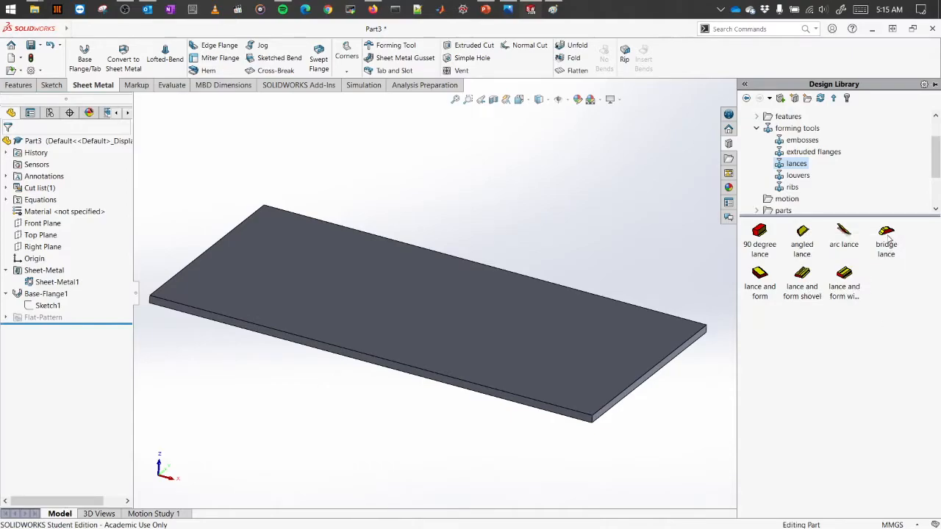
drag(886, 237, 424, 304)
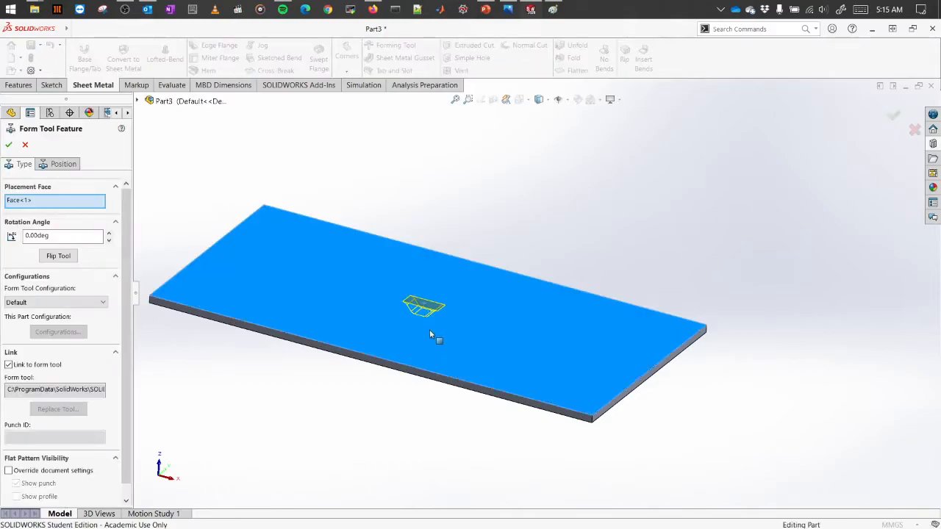
scroll(431, 334, down, 4)
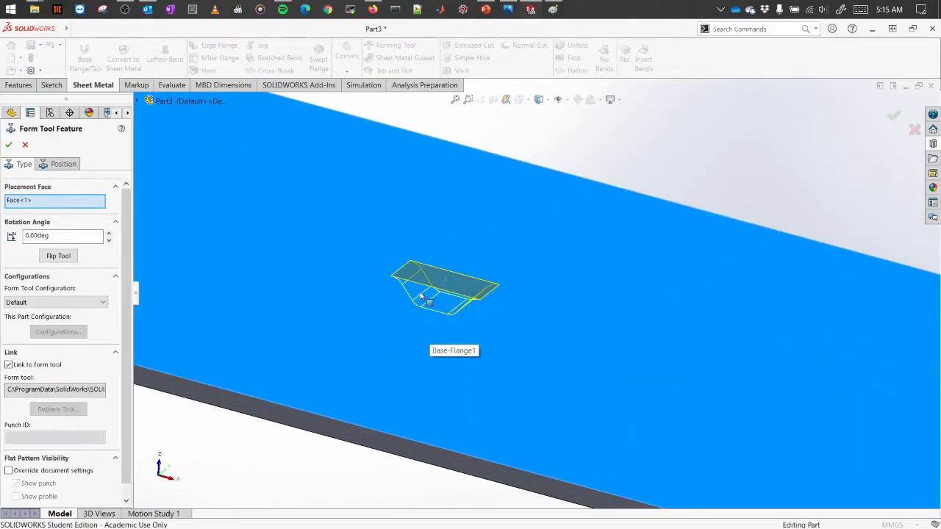
drag(129, 256, 129, 220)
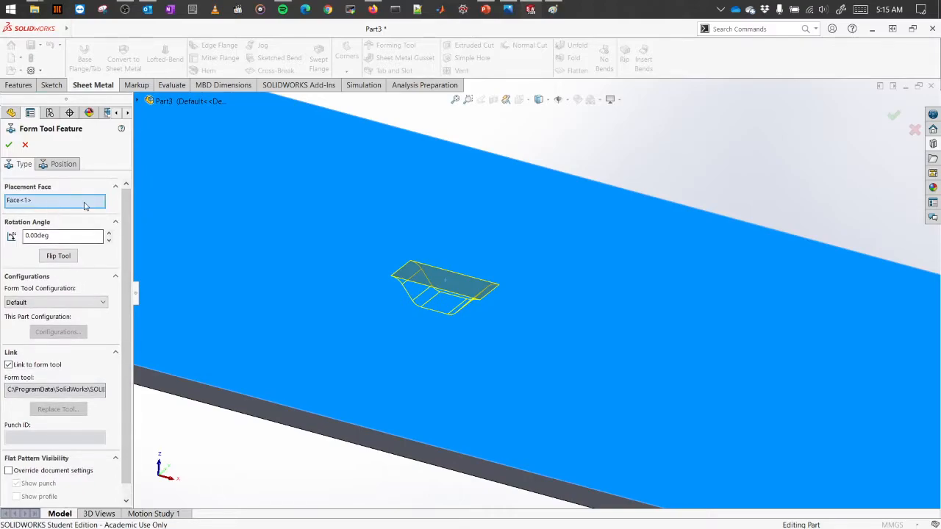
Step: Position the bridge lance with a 10 mm dimension from its centre point to the plate's far long edge
click(69, 169)
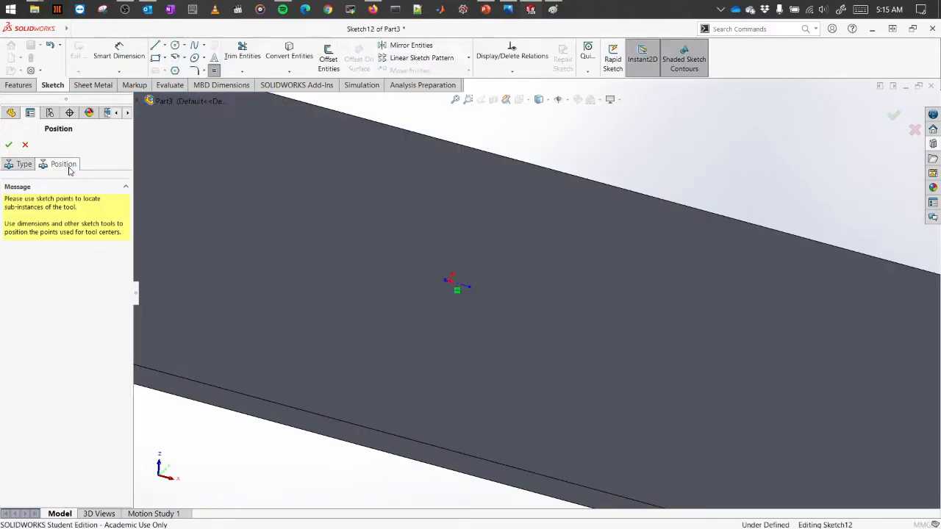
click(130, 58)
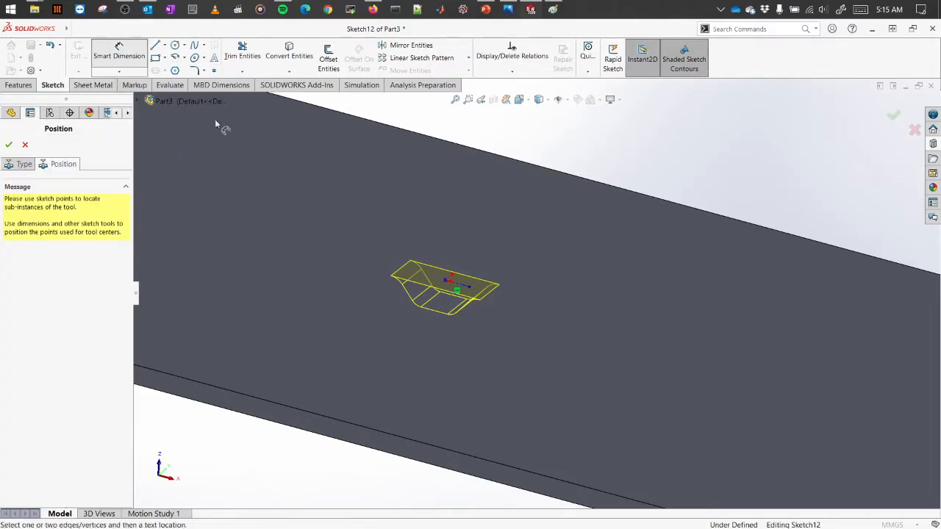
click(446, 283)
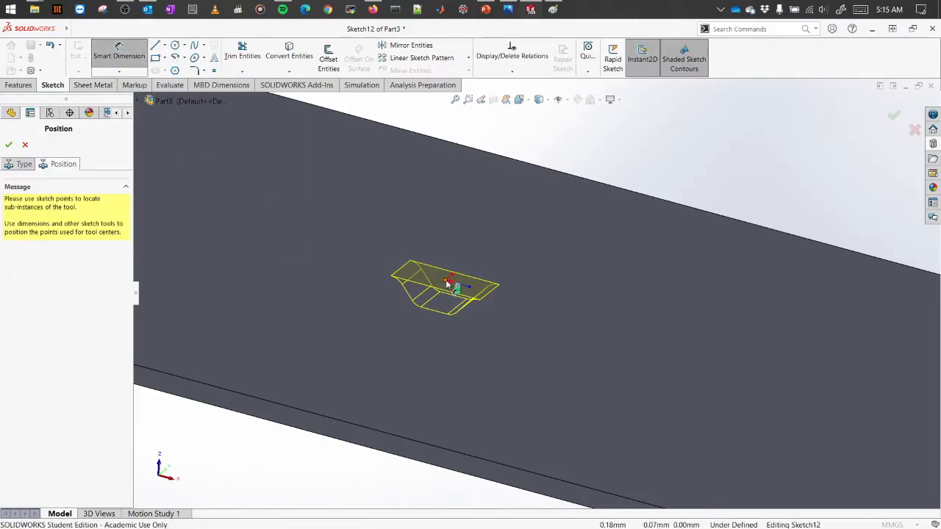
click(565, 173)
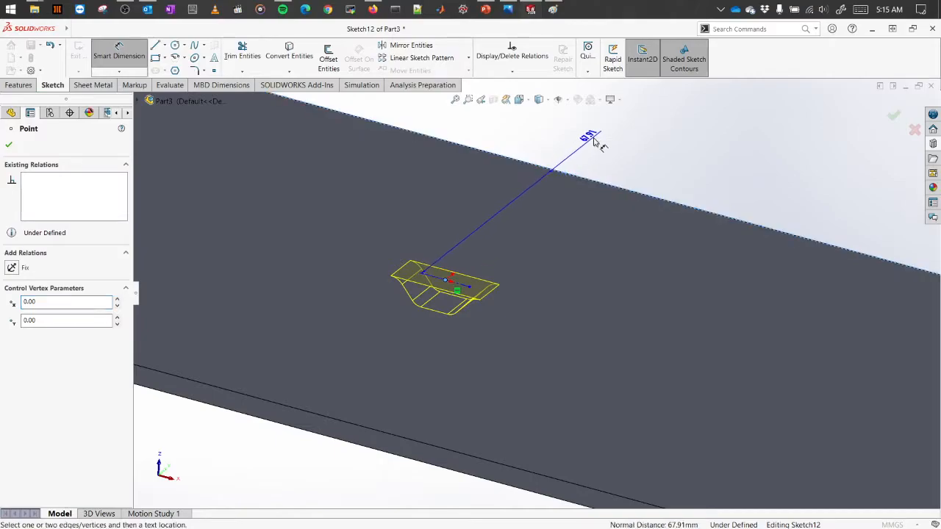
click(671, 156)
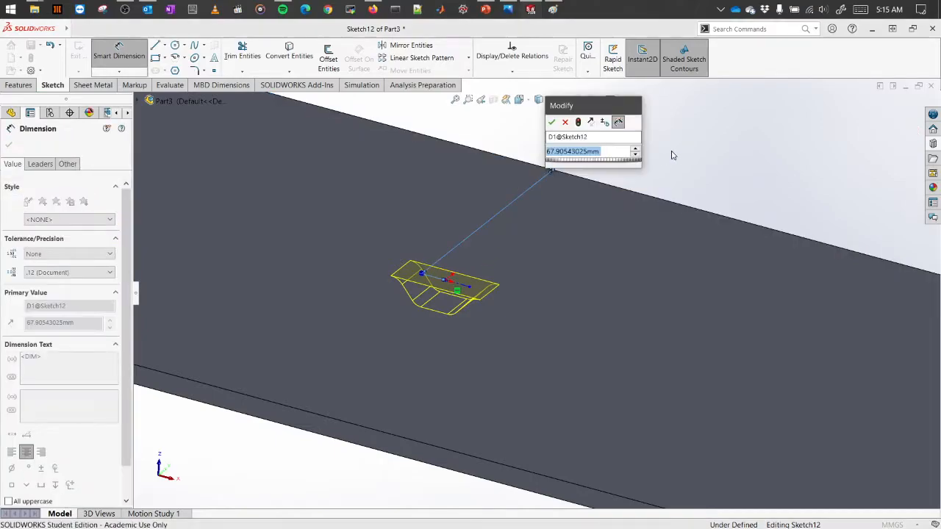
text(10)
key(Return)
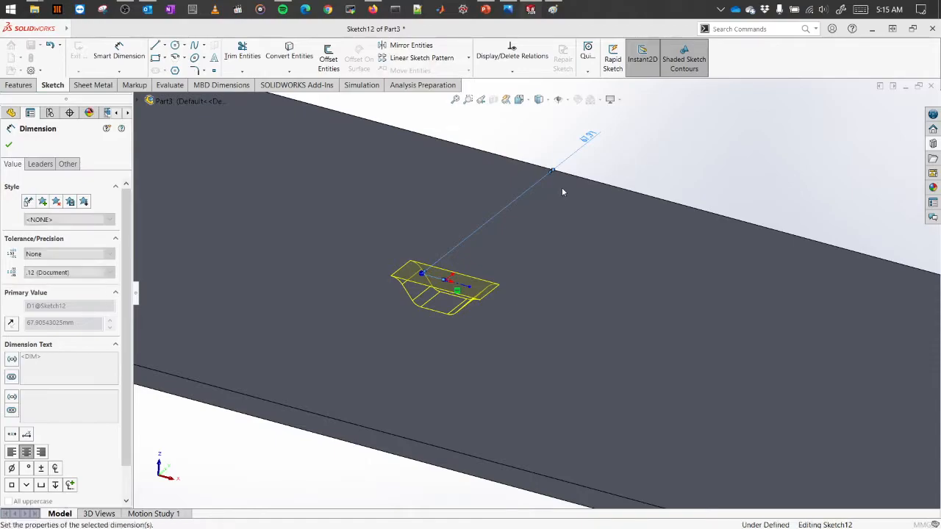
scroll(572, 200, down, 5)
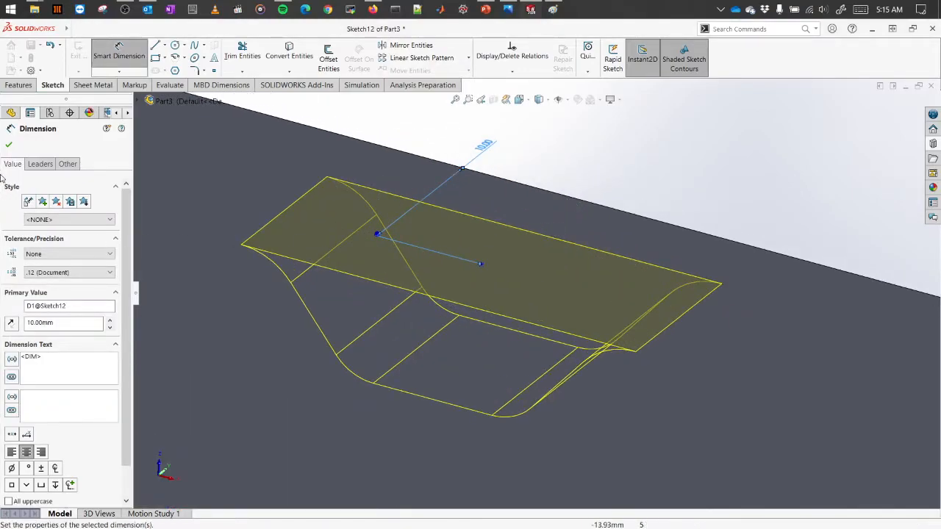
Step: Accept the bridge lance forming tool feature on the plate and undo it
click(10, 146)
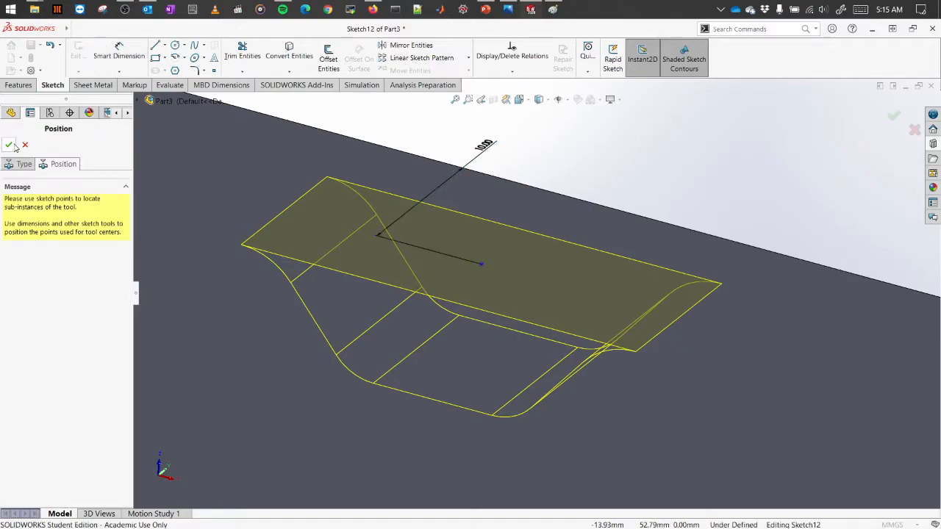
click(10, 146)
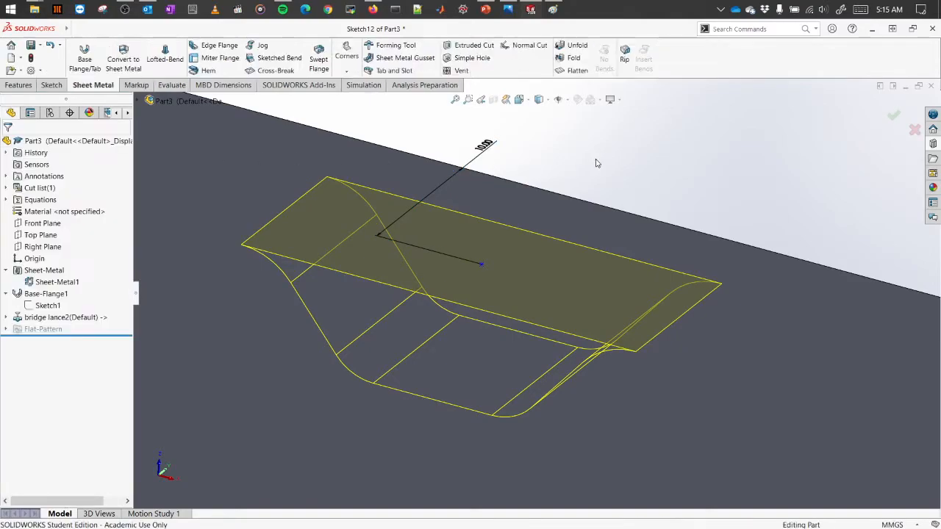
middle_drag(786, 221, 689, 228)
key(ctrl+z)
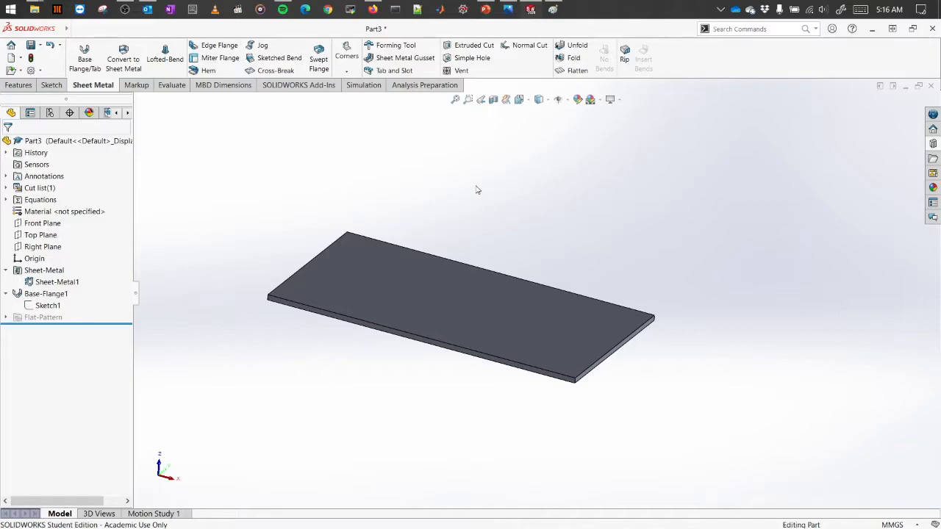
Step: Create a new part and start a sketch on the Front Plane
key(ctrl+n)
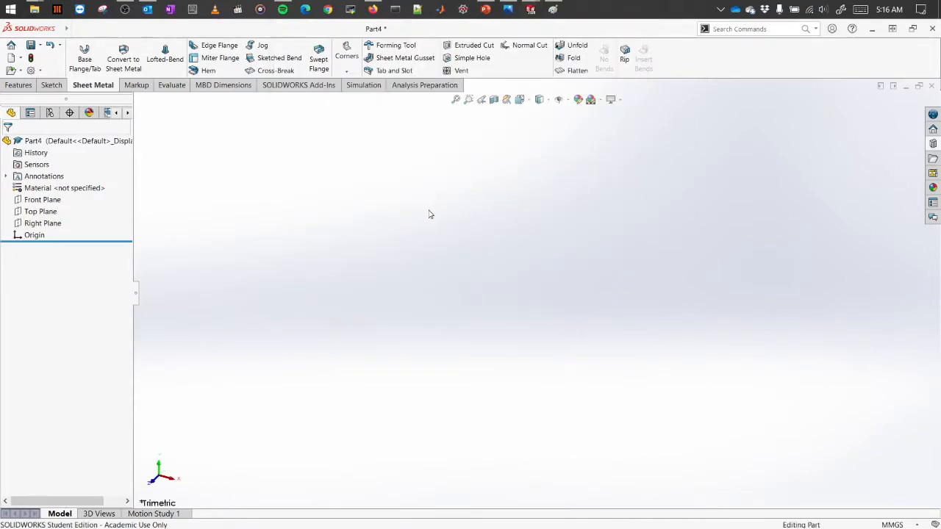
click(42, 200)
right_click(42, 200)
click(50, 186)
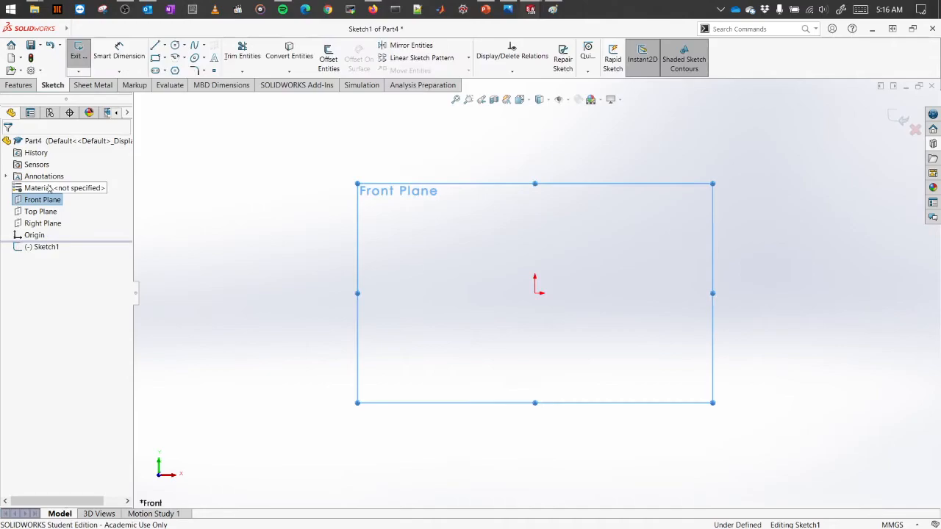
Step: Sketch a center rectangle about 107 mm wide and 62 mm high, centred on the origin
click(156, 57)
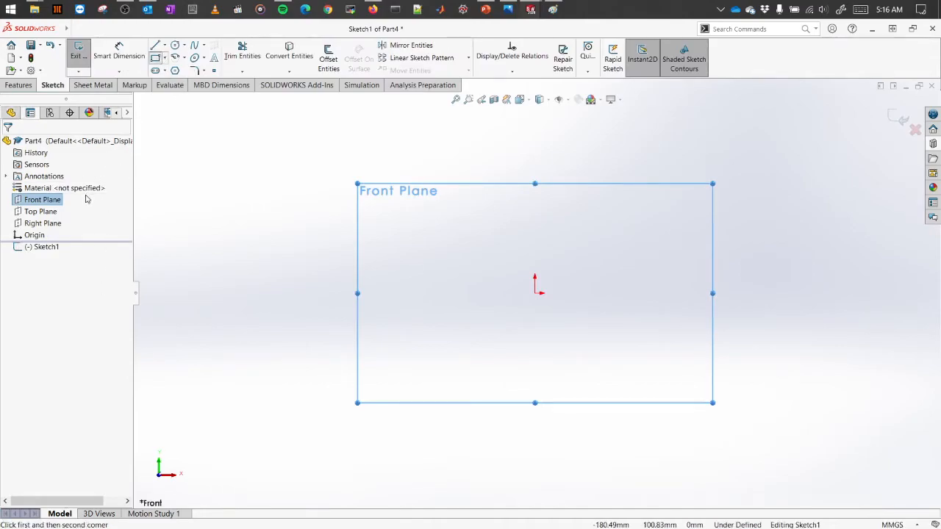
click(48, 182)
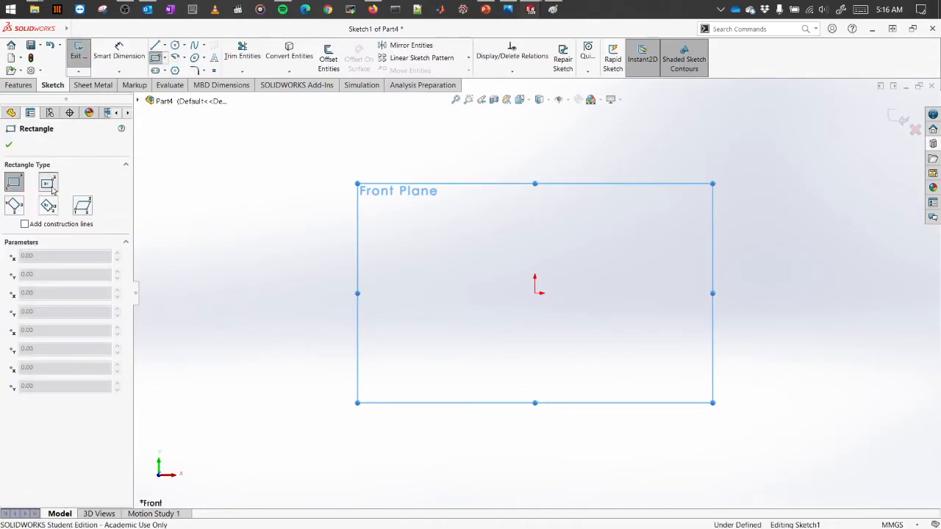
click(535, 293)
click(642, 354)
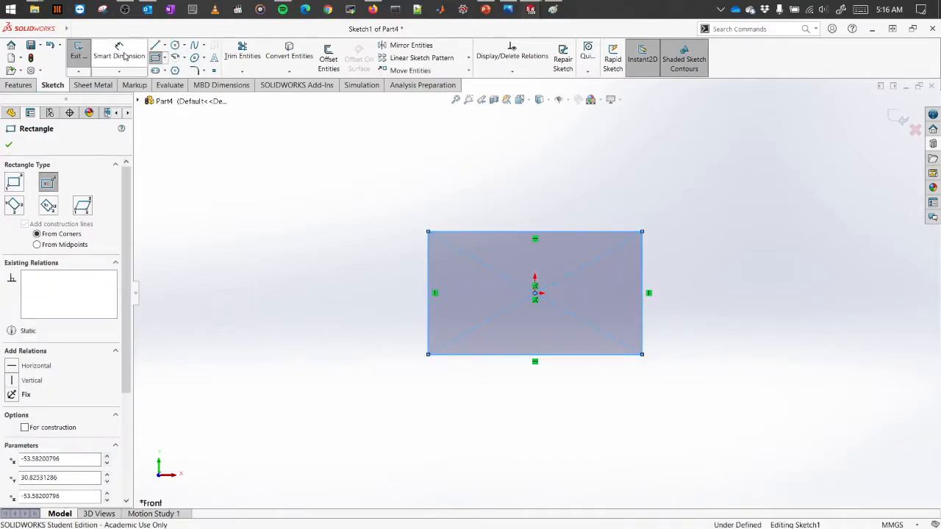
Step: Dimension the center rectangle to 100 mm high and 200 mm wide
key(Escape)
click(408, 278)
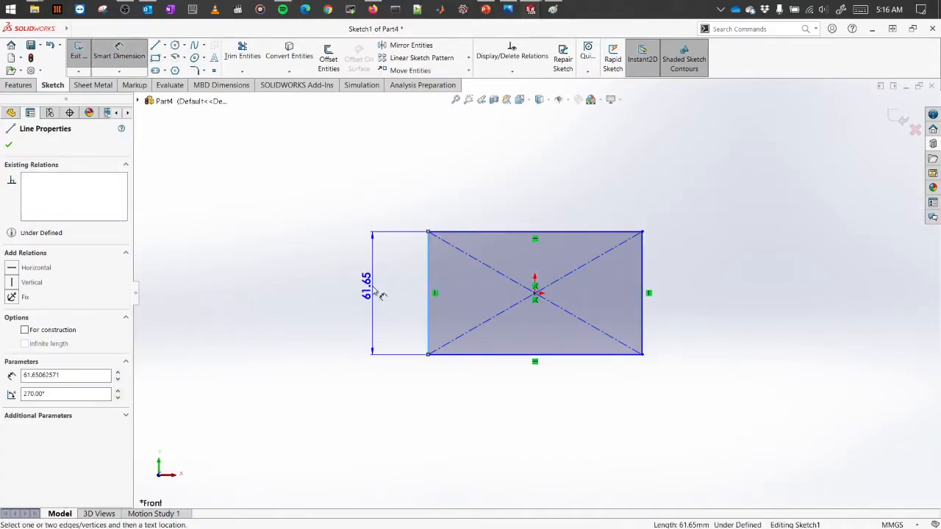
click(375, 295)
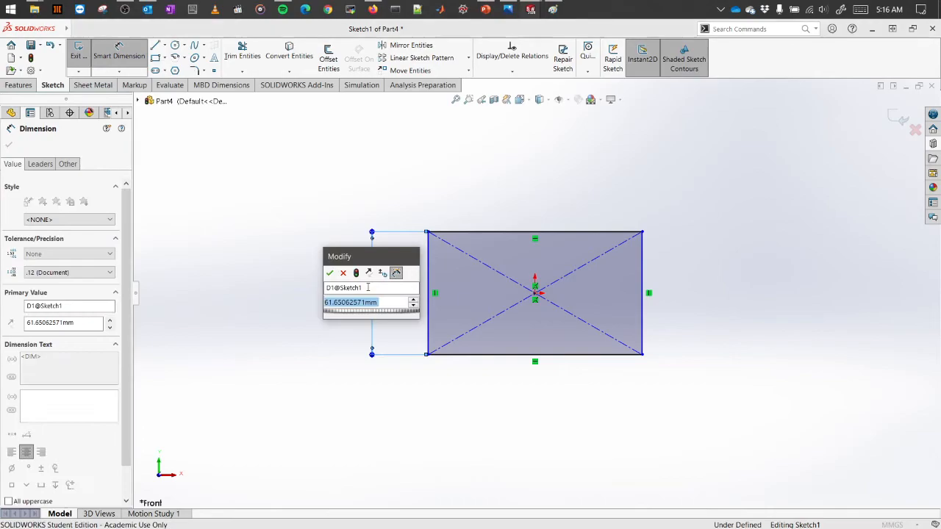
text(100)
key(Return)
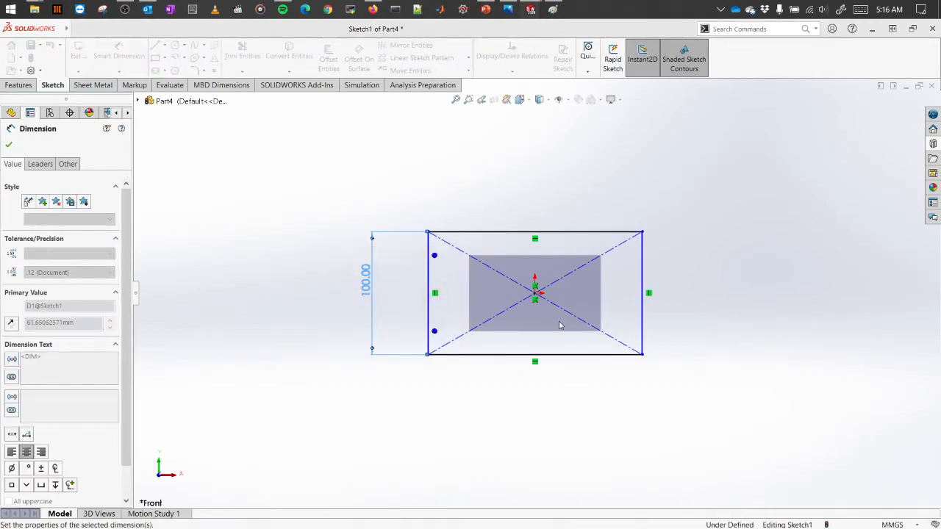
click(529, 386)
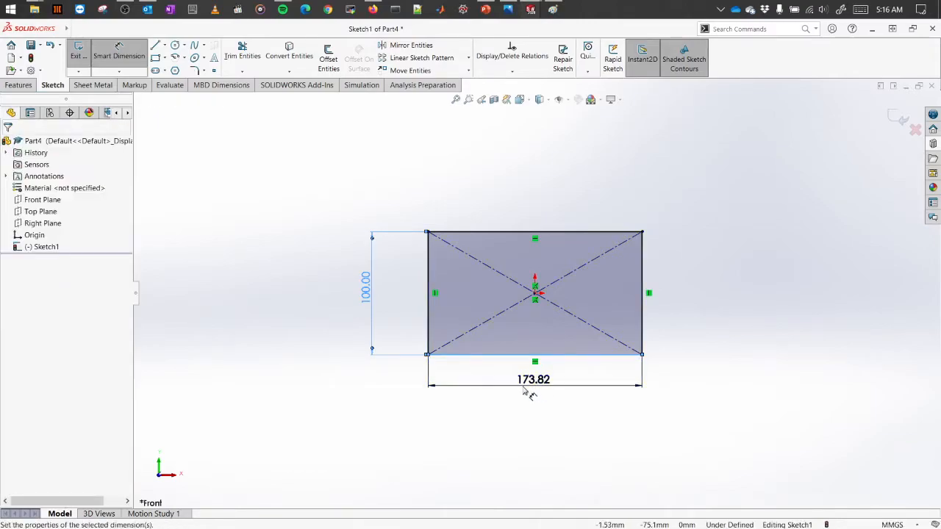
click(527, 392)
text(200)
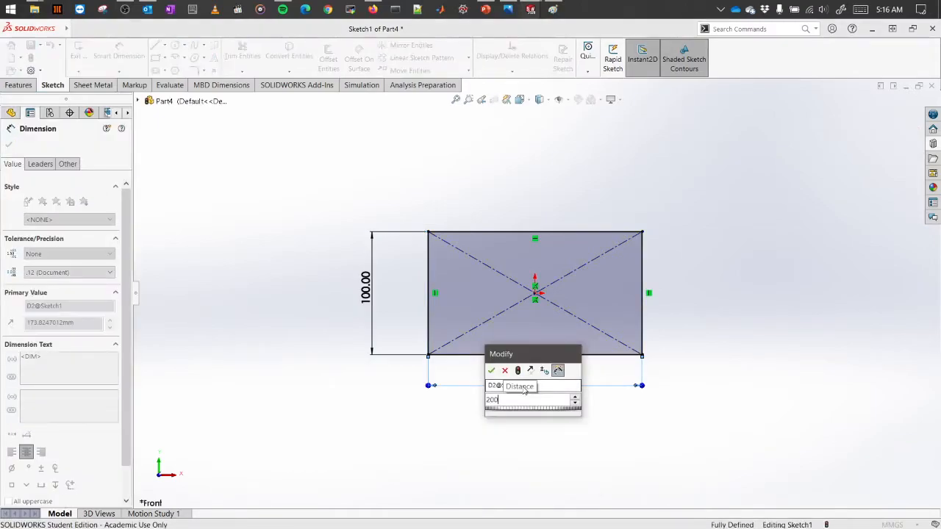
key(Escape)
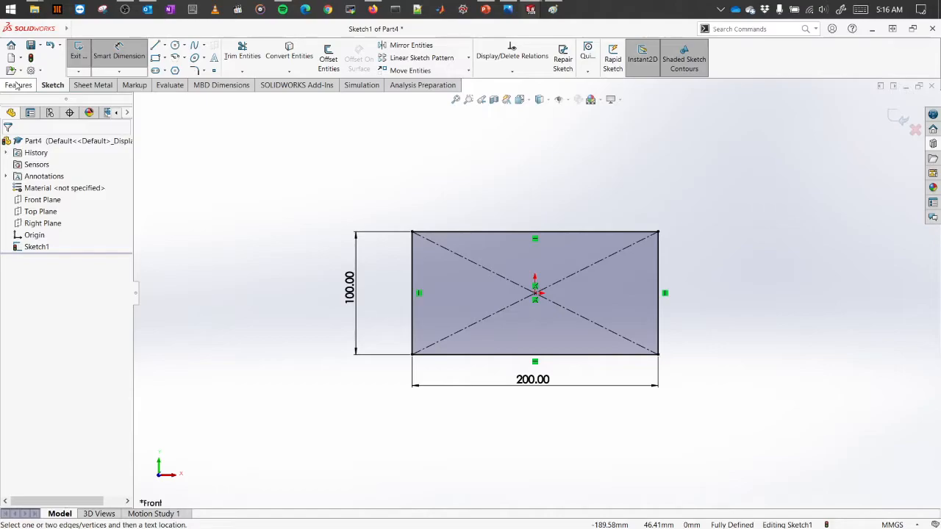
Step: Extrude the dimensioned rectangle into a solid plate using the default boss-extrude settings
click(19, 85)
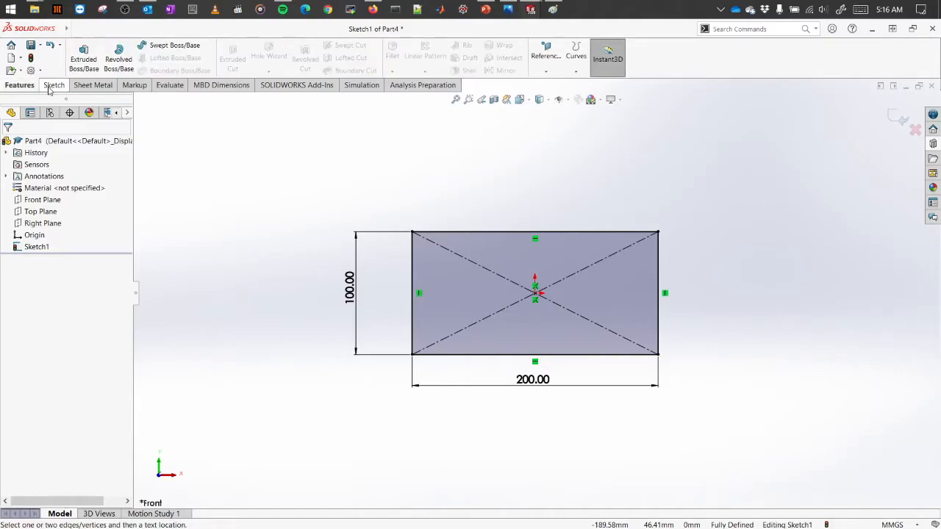
click(84, 59)
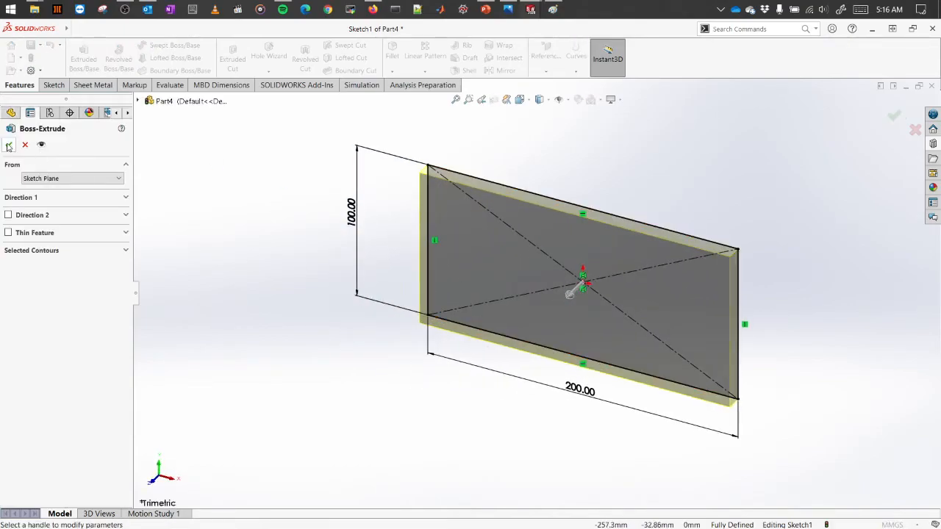
click(9, 146)
Step: Start a sketch on the plate's front face and orient the view normal to it
right_click(551, 244)
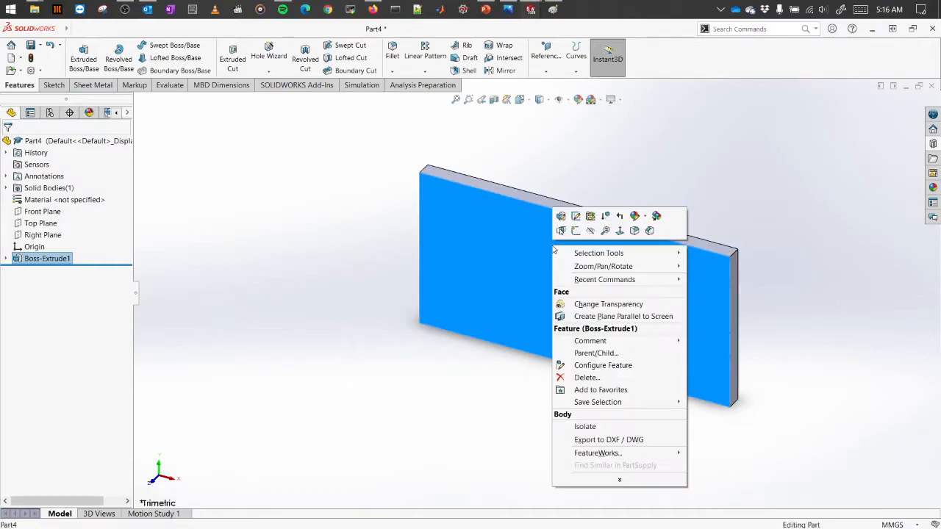
click(577, 231)
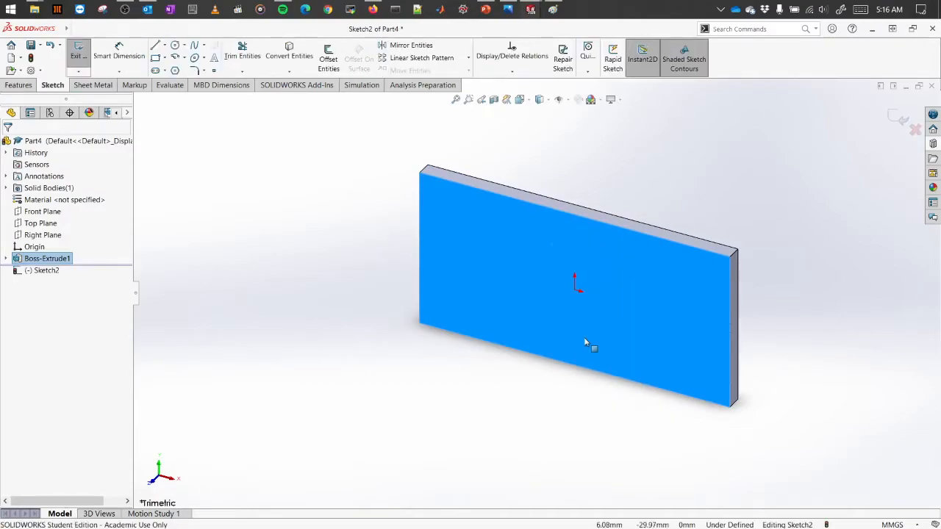
right_click(42, 270)
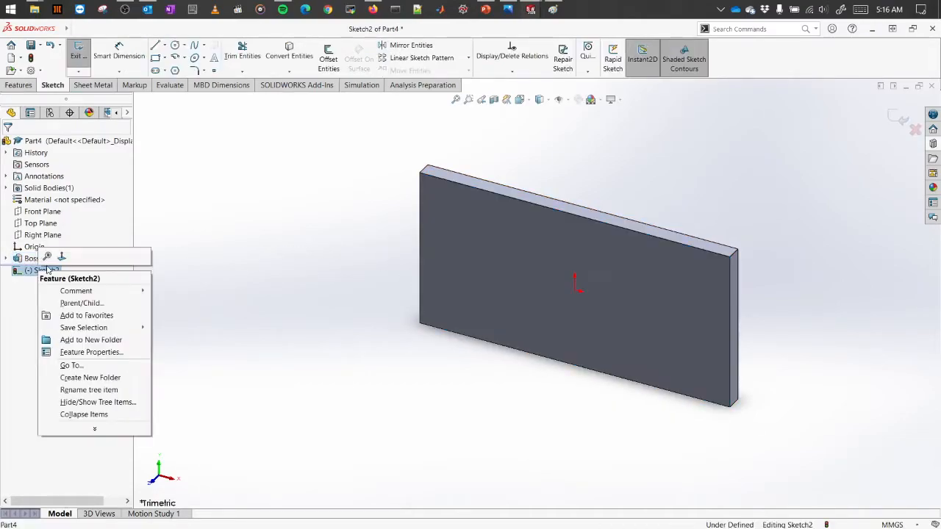
click(74, 256)
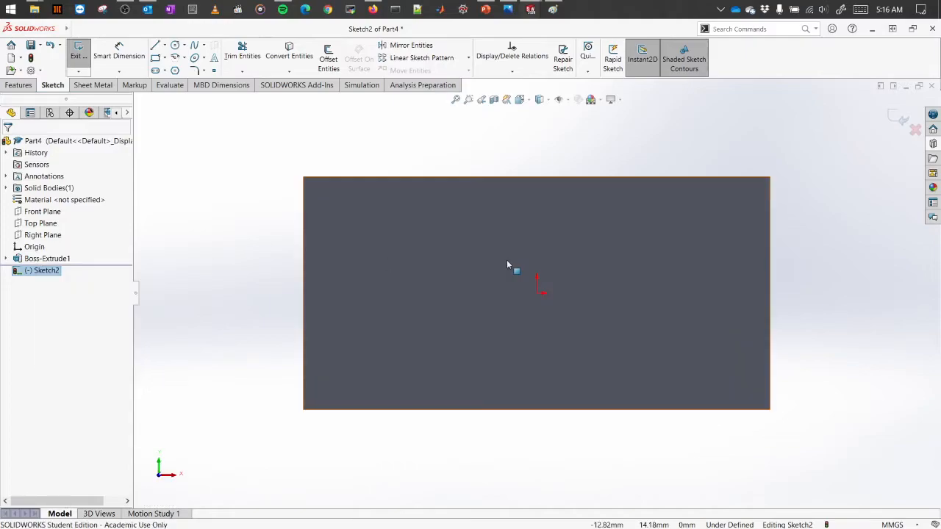
Step: Sketch four six-sided polygons with inscribed circles of about 17 to 20 mm, one near each corner of the plate face
click(175, 71)
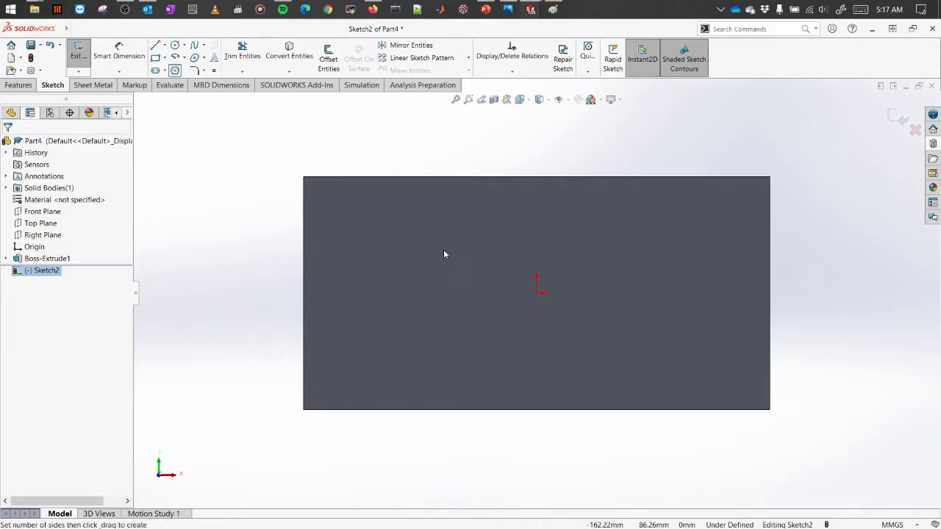
click(346, 215)
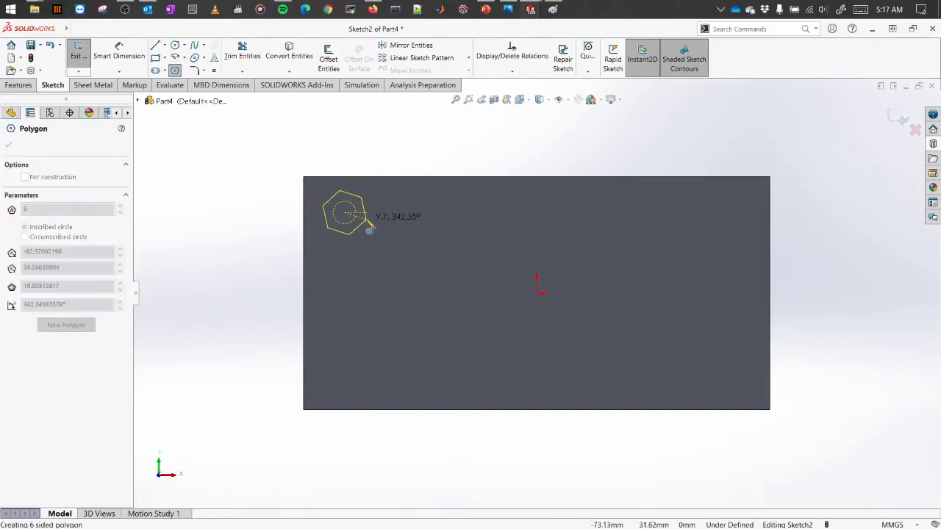
click(367, 233)
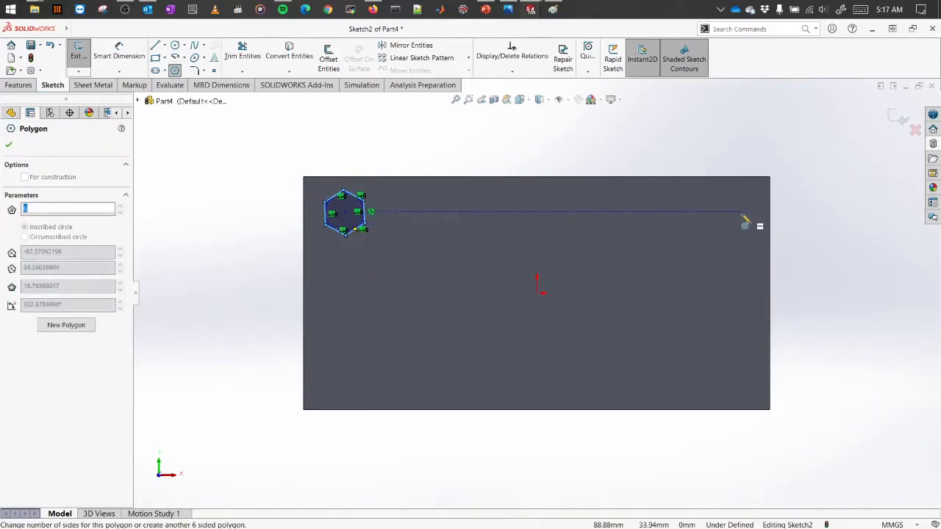
click(719, 214)
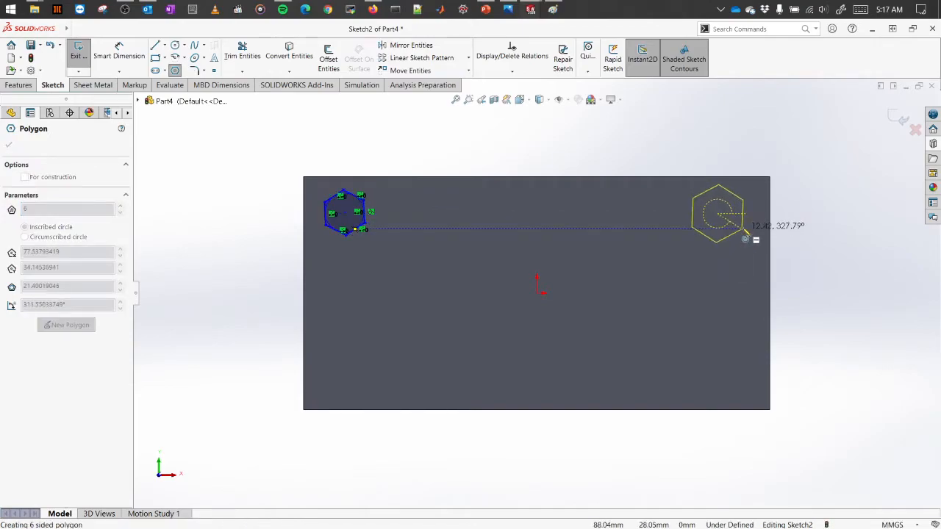
click(738, 232)
click(714, 371)
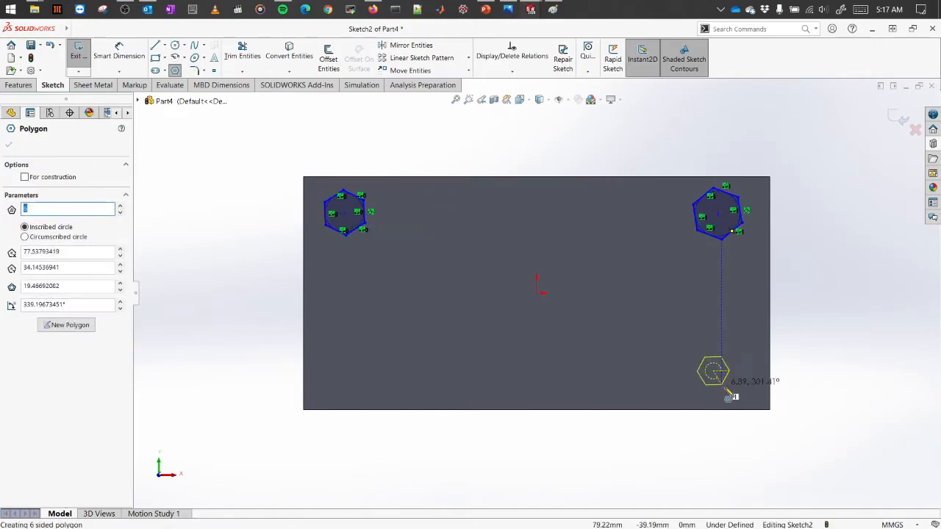
click(731, 385)
click(350, 370)
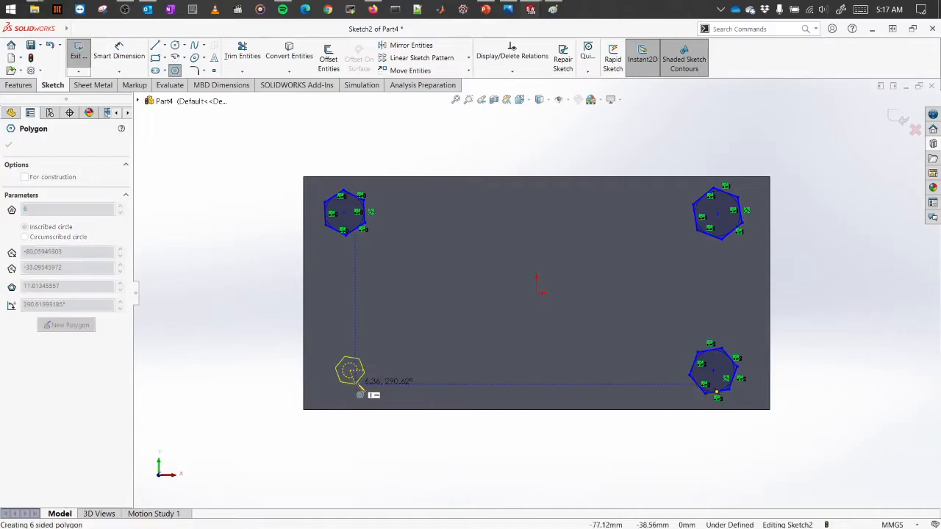
click(375, 379)
Step: Dimension the upper-left hexagon's centre 20 mm from the plate's left edge and 20 mm from its top edge
click(122, 46)
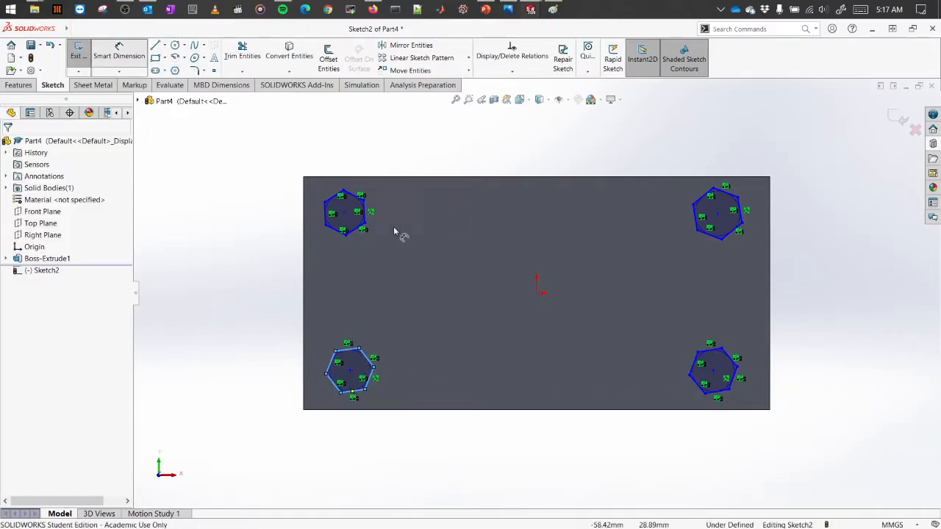
click(344, 212)
click(304, 224)
click(207, 206)
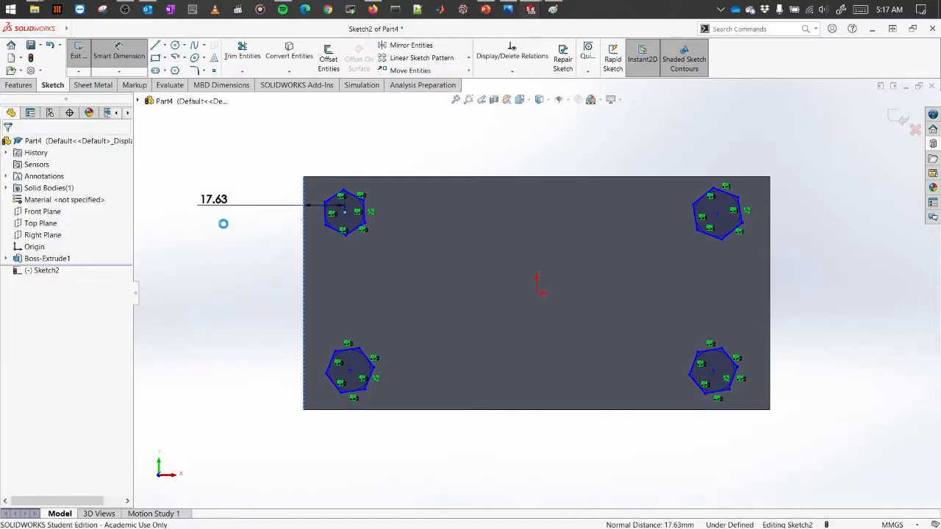
text(20)
key(Return)
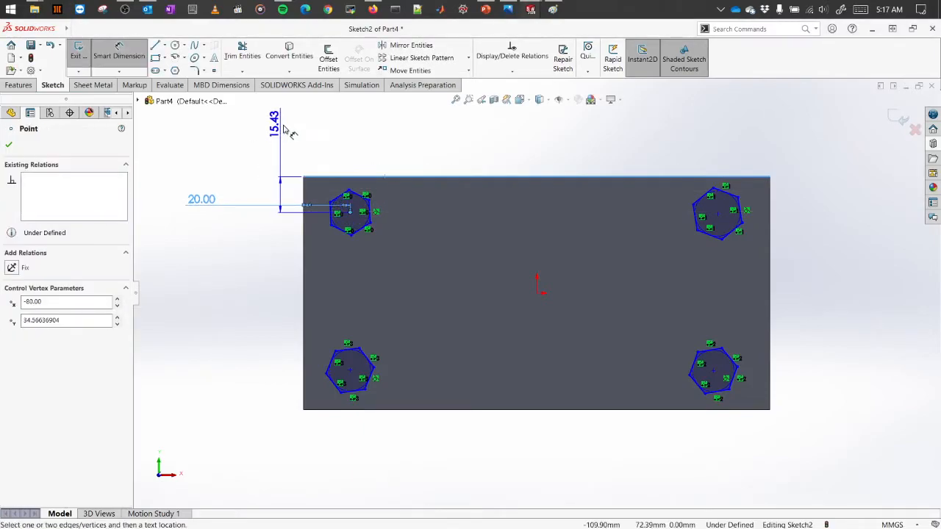
click(284, 129)
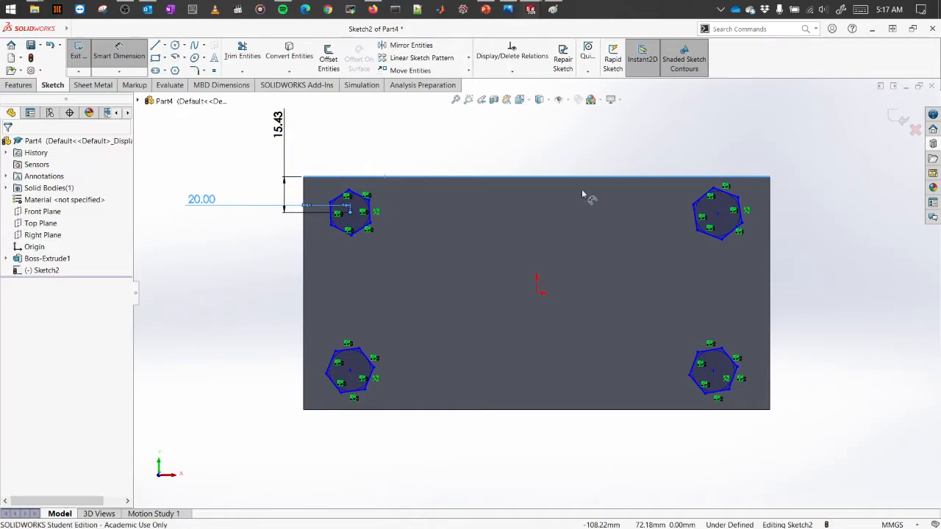
text(20)
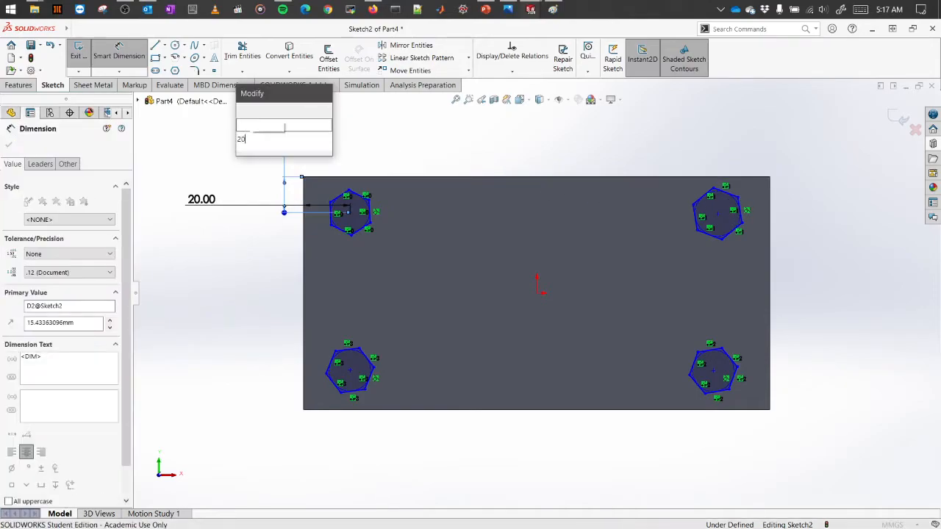
key(Return)
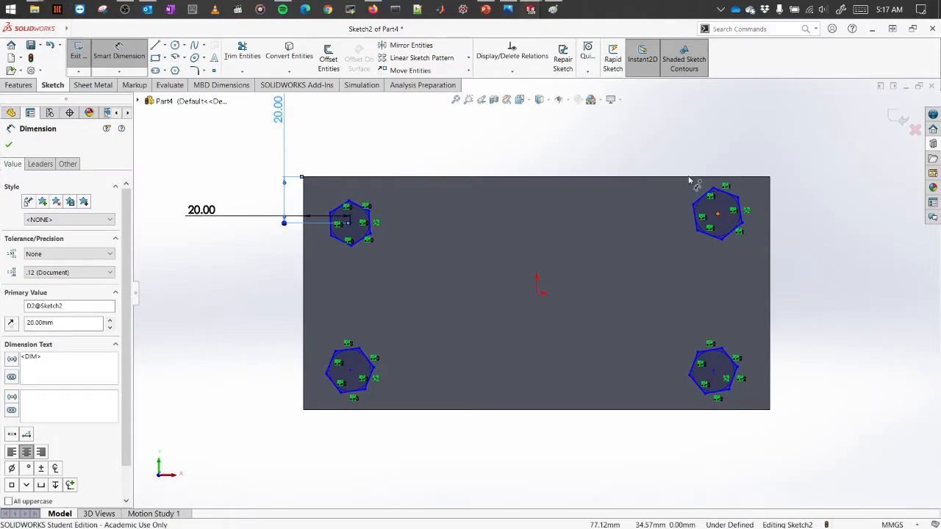
Step: Dimension the upper-right hexagon's centre 20 mm from the plate's top edge and 20 mm from its right edge
click(690, 177)
click(723, 120)
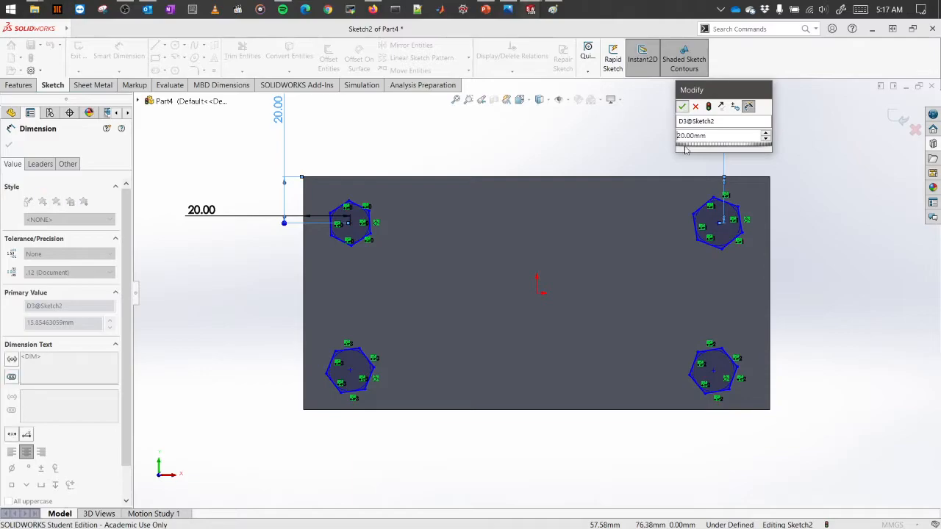
click(683, 108)
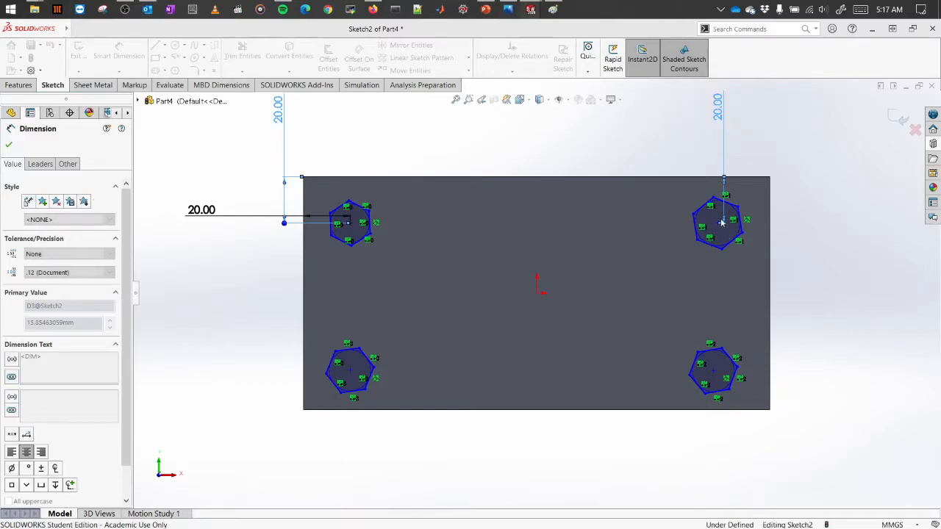
click(719, 223)
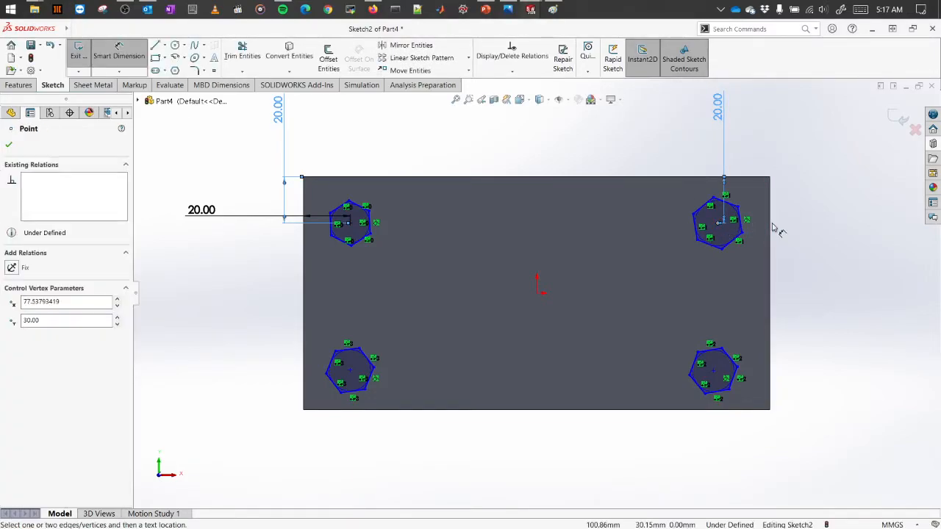
click(772, 228)
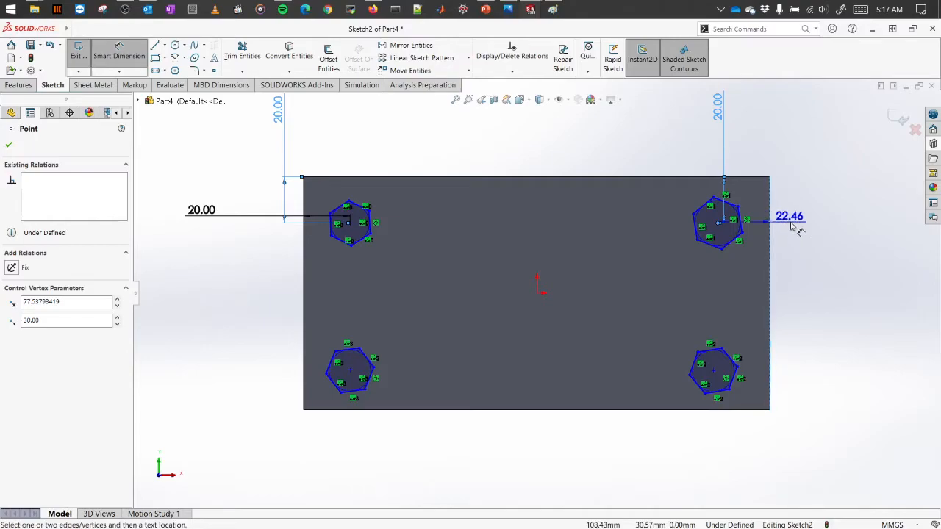
click(808, 224)
text(20)
key(Escape)
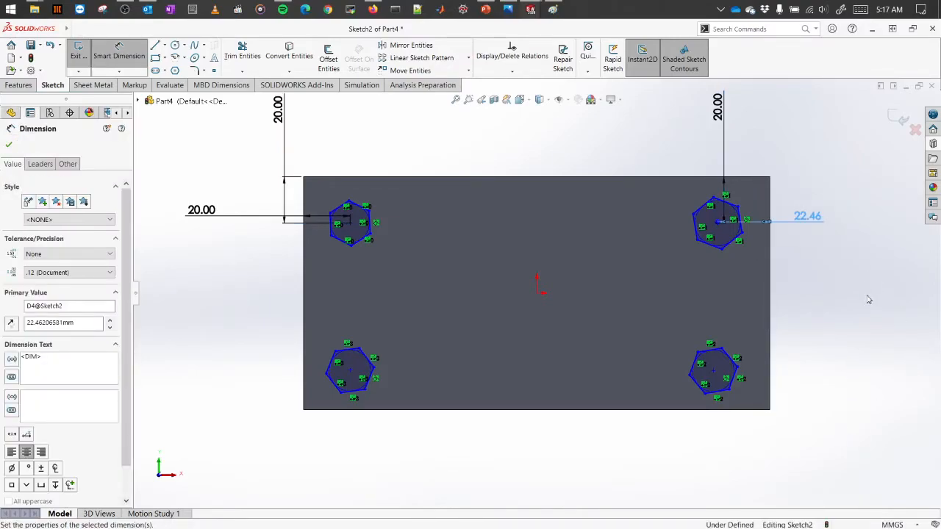
key(Escape)
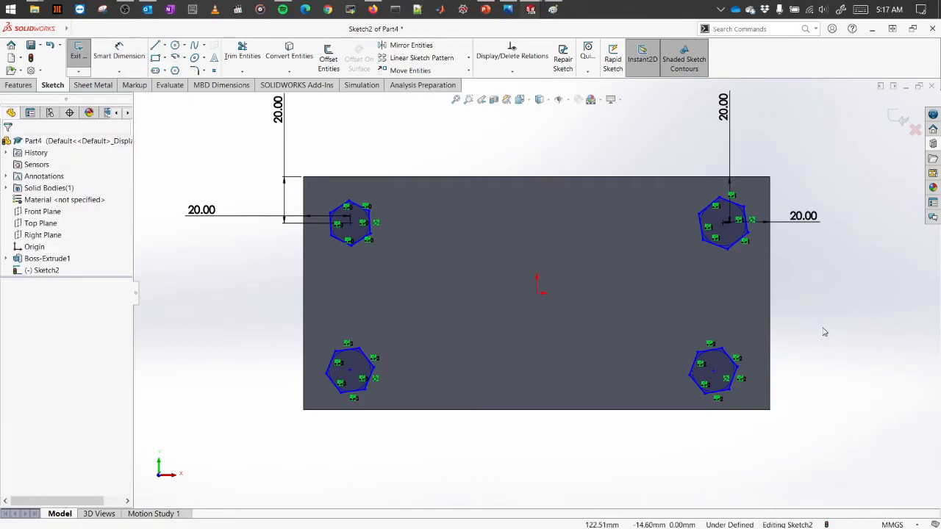
Step: Extrude the four hexagons 20 mm outward from the plate face as bosses
click(18, 85)
click(91, 60)
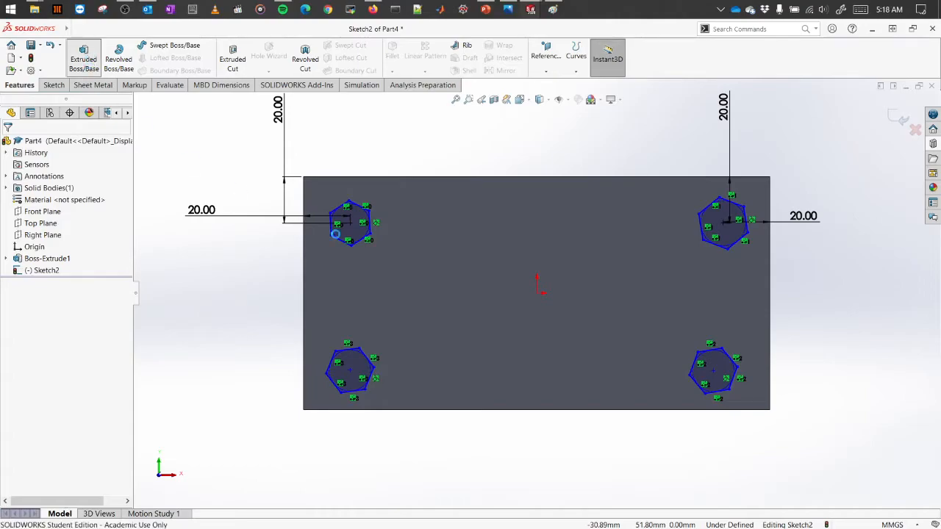
middle_drag(642, 333, 603, 407)
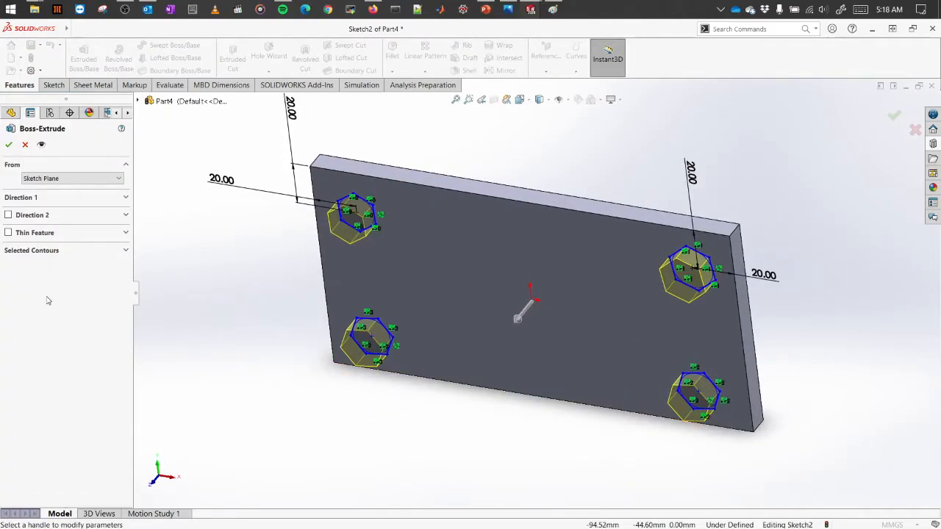
click(97, 199)
double_click(66, 257)
text(20)
key(Return)
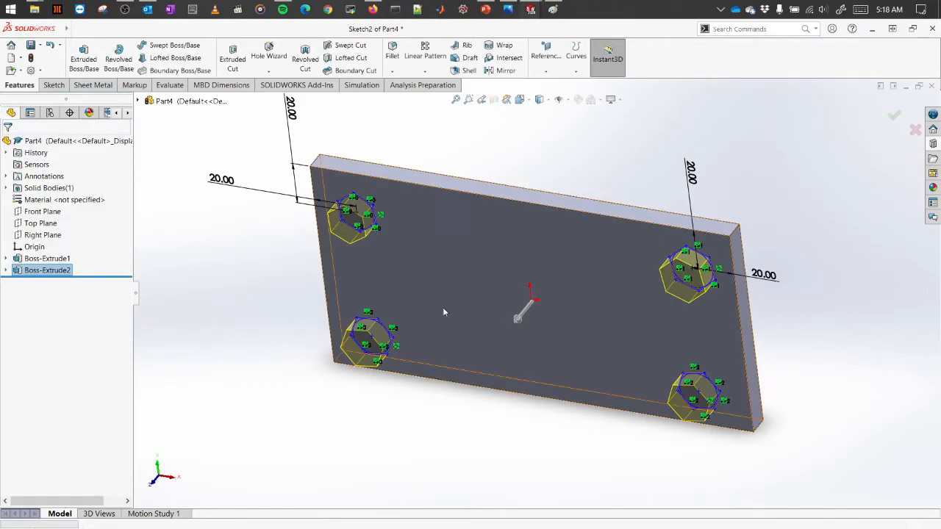
click(578, 276)
right_click(579, 274)
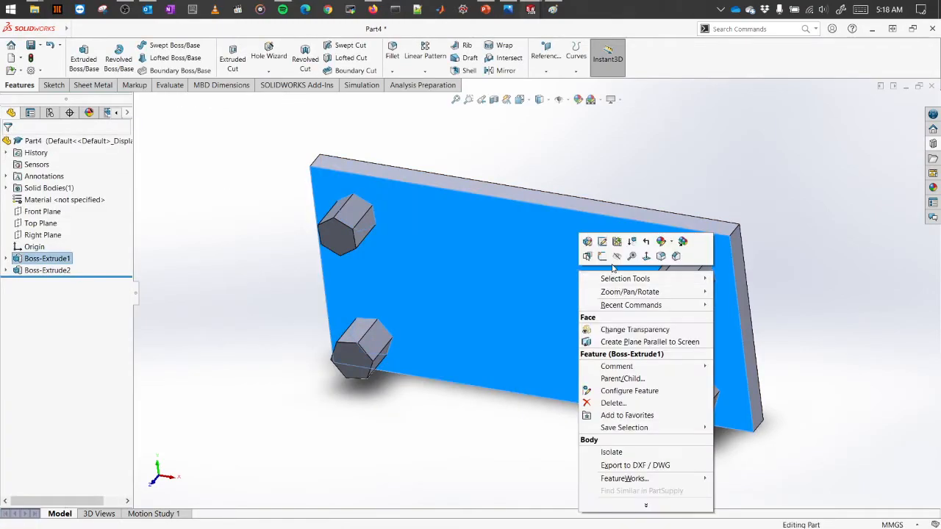
click(534, 152)
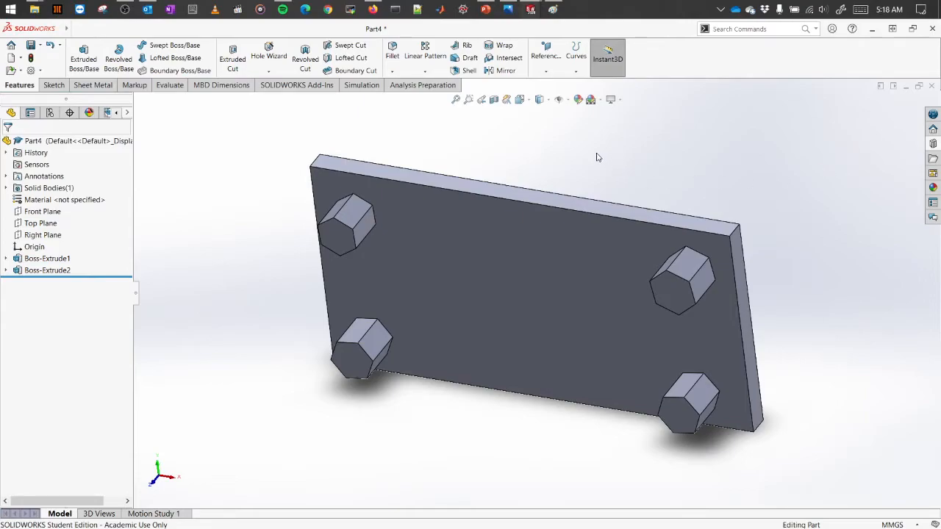
Step: Define a forming tool with the plate's front face as the stopping face and the four hexagonal boss end faces as faces to remove
click(96, 86)
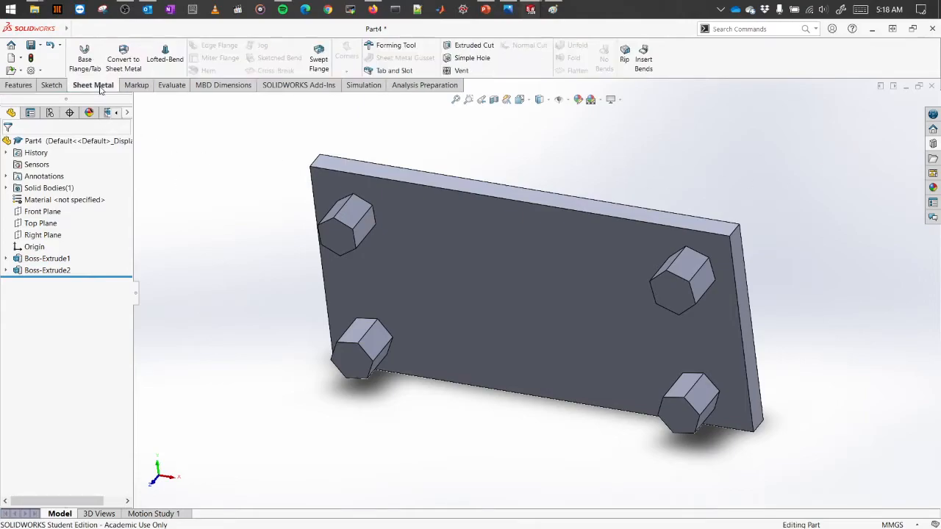
click(395, 49)
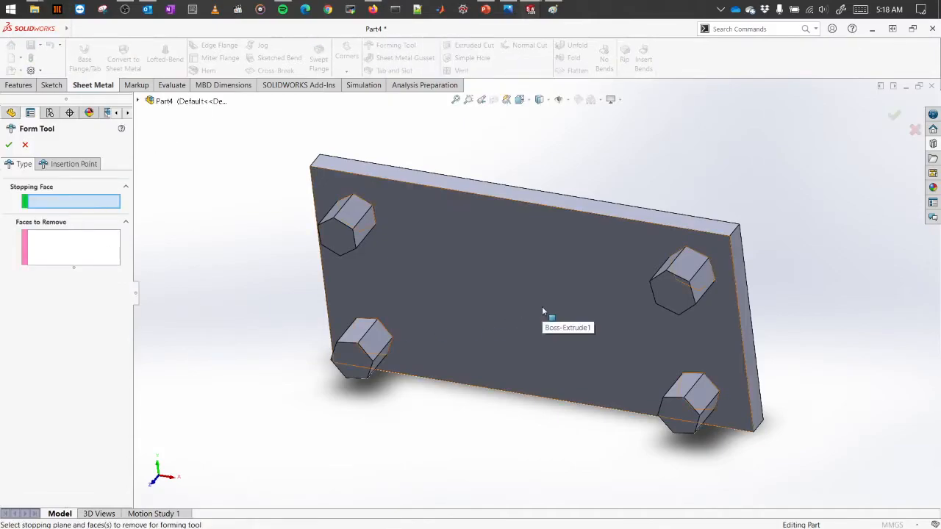
click(534, 269)
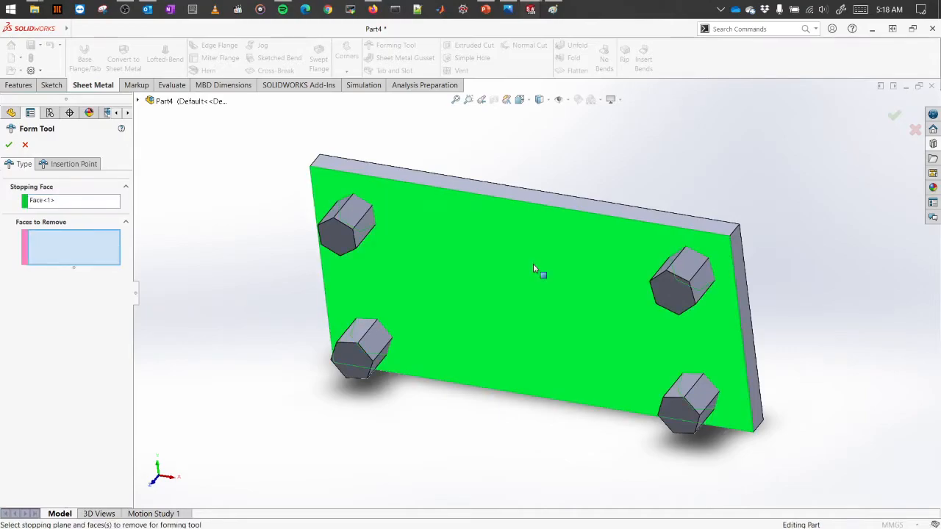
click(336, 239)
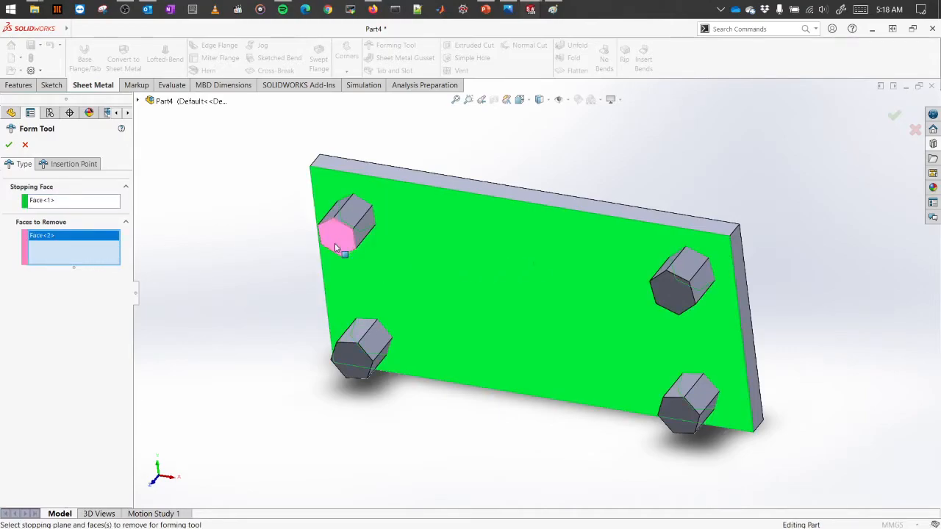
click(360, 365)
click(676, 315)
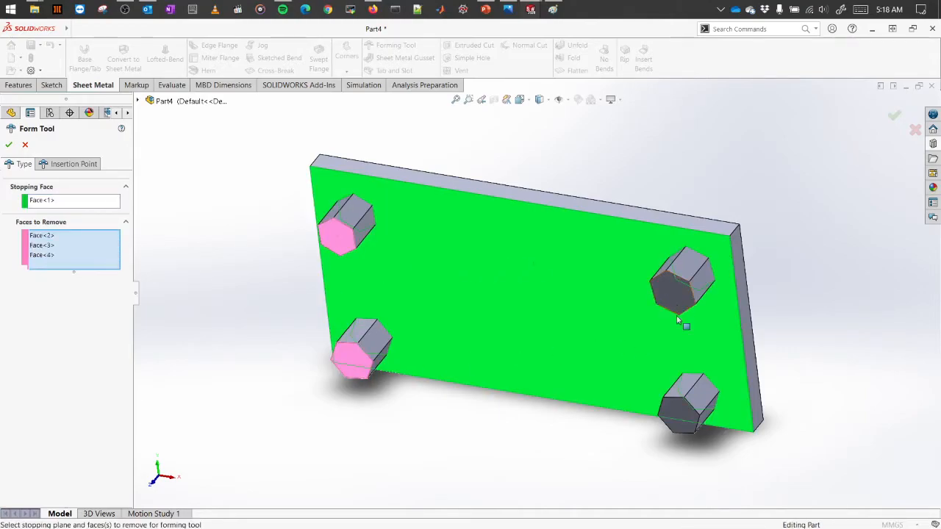
click(679, 412)
click(8, 145)
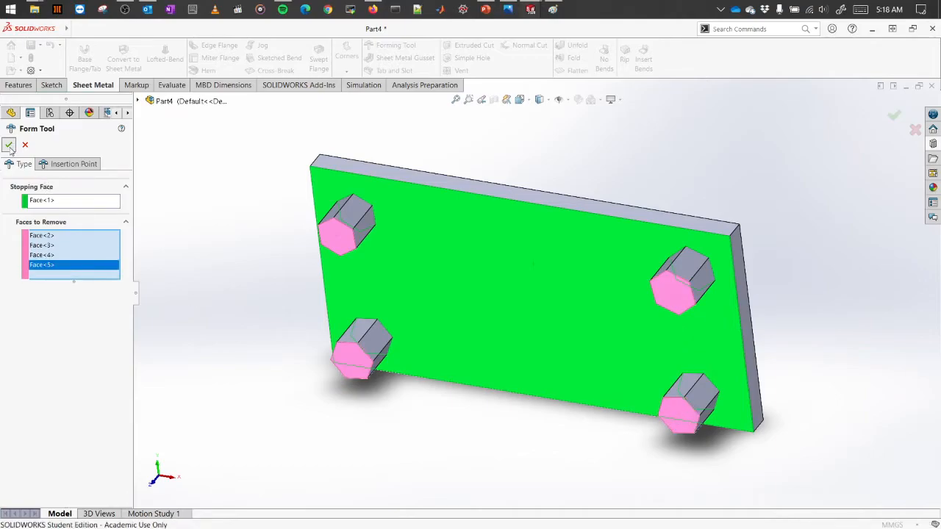
middle_drag(244, 294, 243, 364)
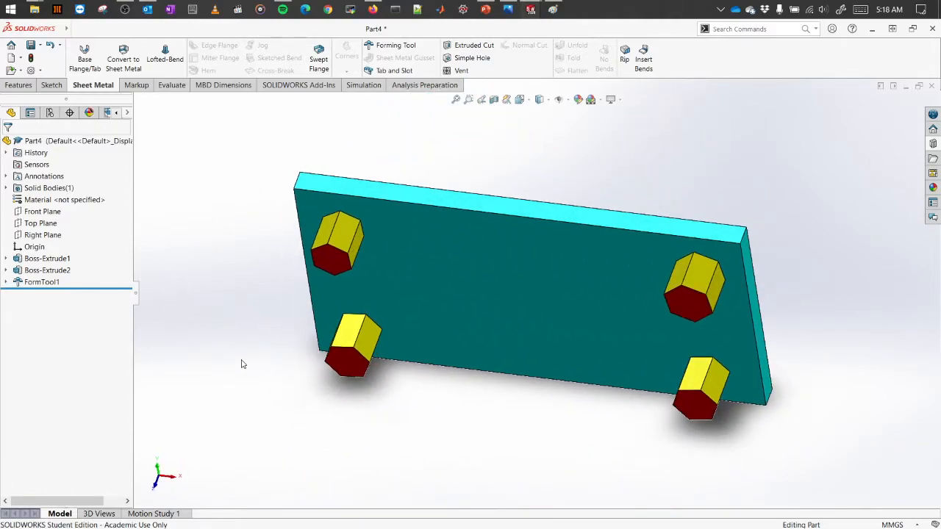
Step: Begin saving the part as a Form Tool (*.sldftp) and create a Custom_User folder inside the design library's forming tools folder
key(ctrl+s)
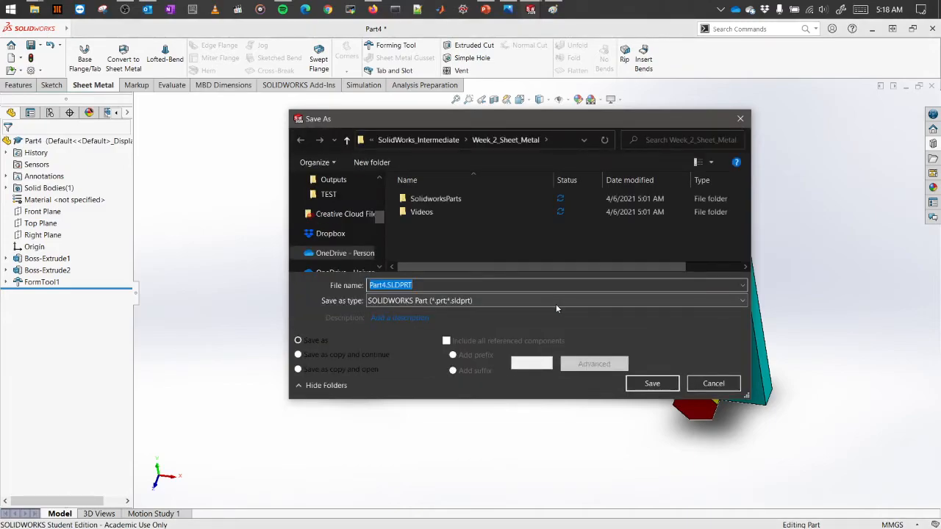
click(510, 301)
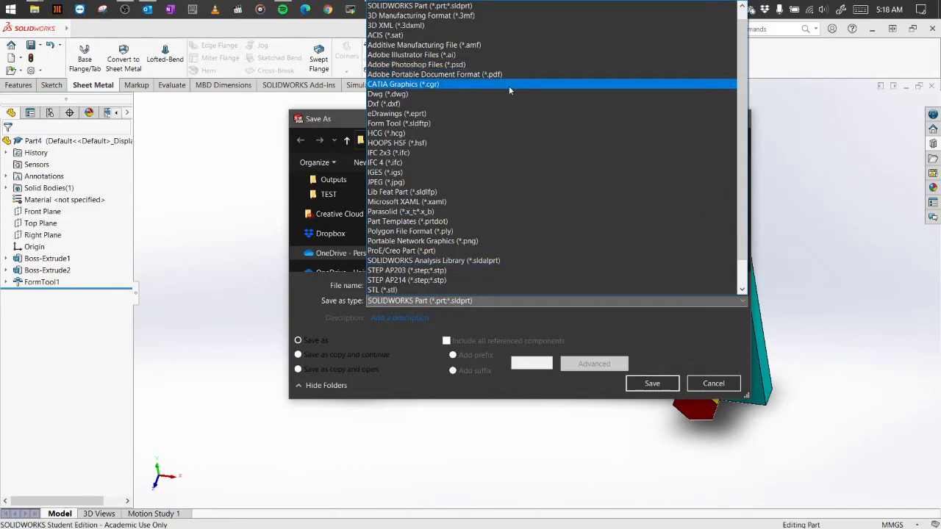
click(437, 125)
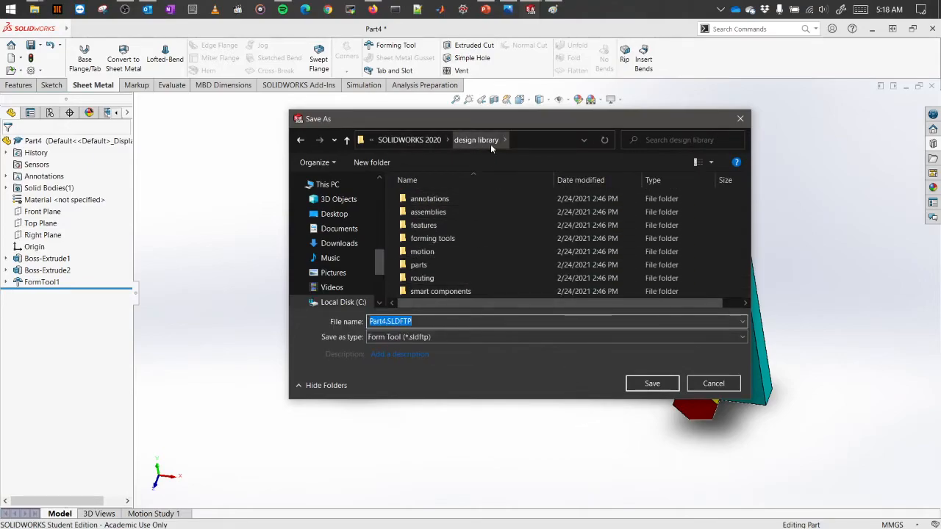
double_click(465, 239)
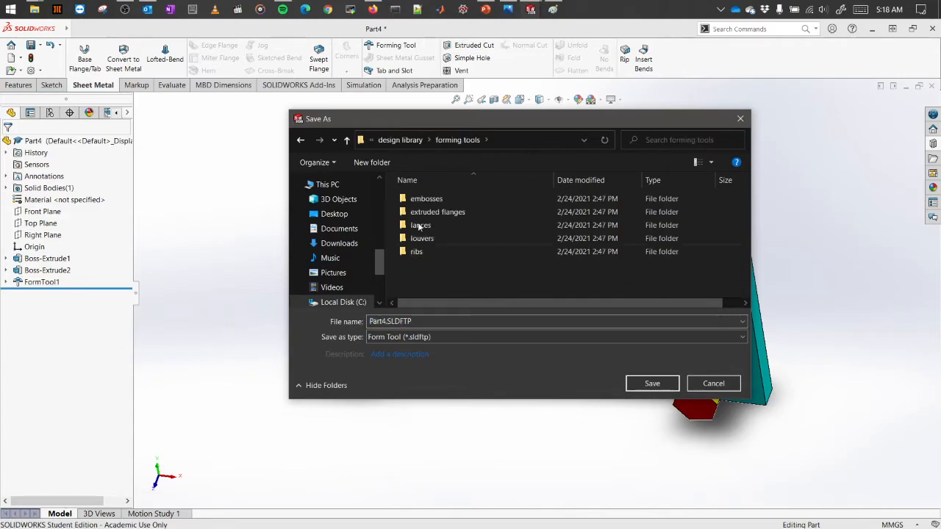
text(Custom_User)
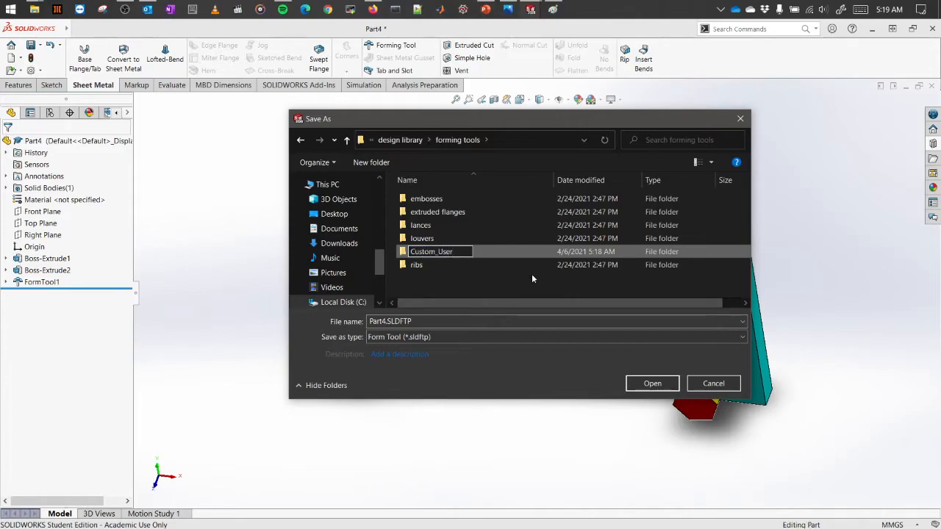
key(Return)
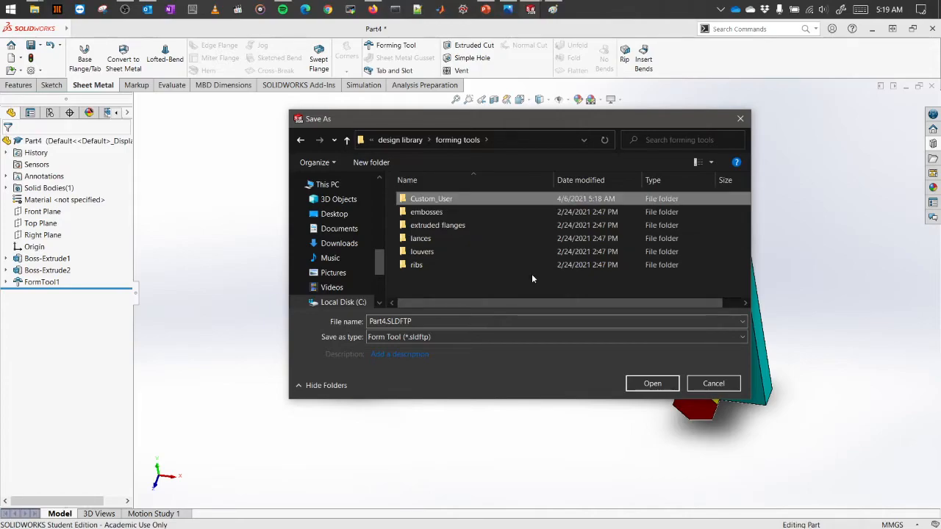
Step: Save the forming tool as Test_1 in the Custom_User folder
key(Return)
click(428, 321)
text(Test_1)
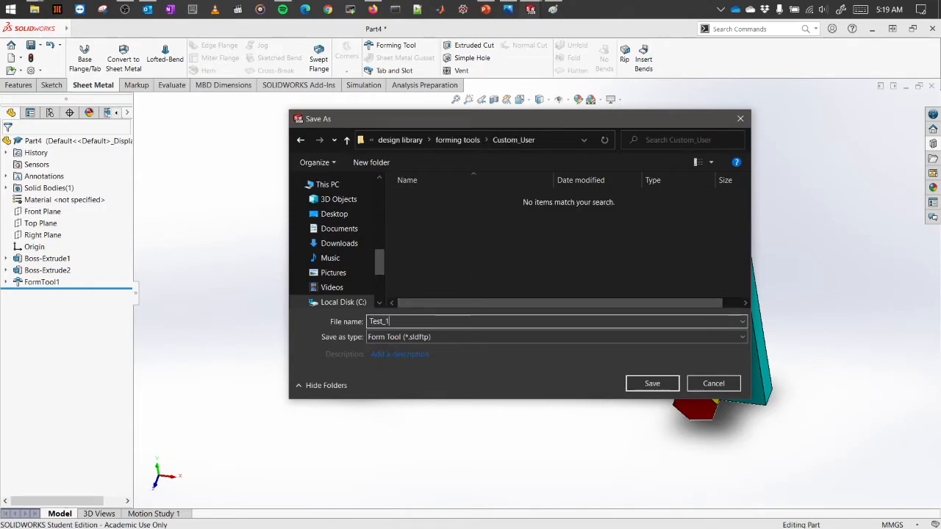
key(Return)
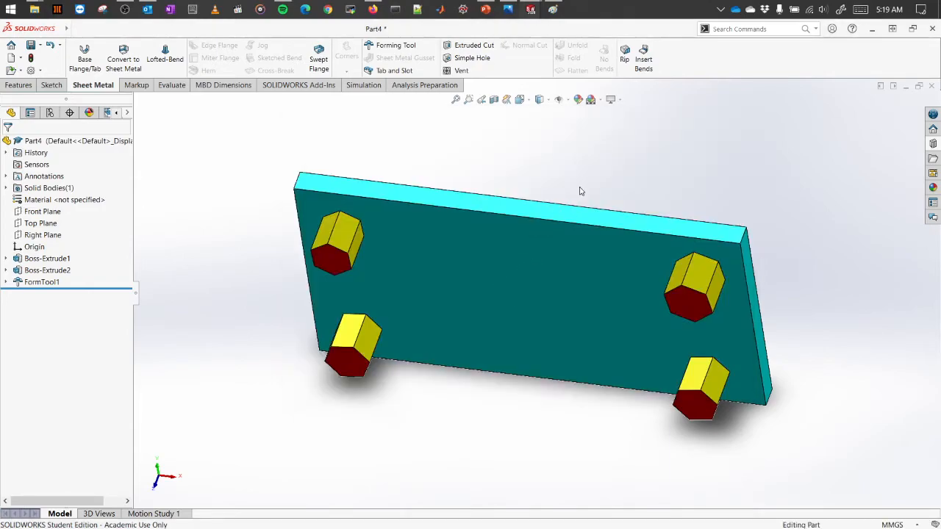
Step: Close the Part4 document without saving it as a regular part and return to the sheet metal plate in Part3
scroll(731, 133, up, 2)
middle_drag(665, 203, 622, 286)
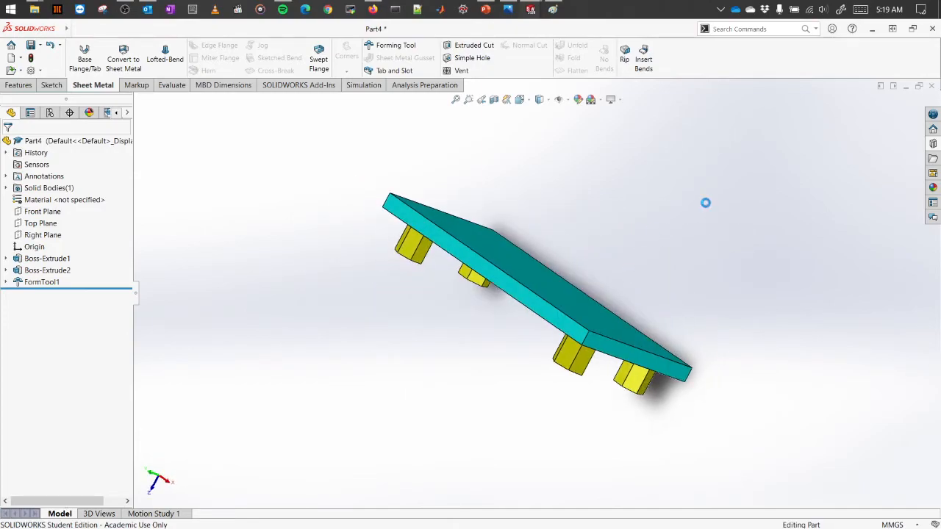
key(ctrl+s)
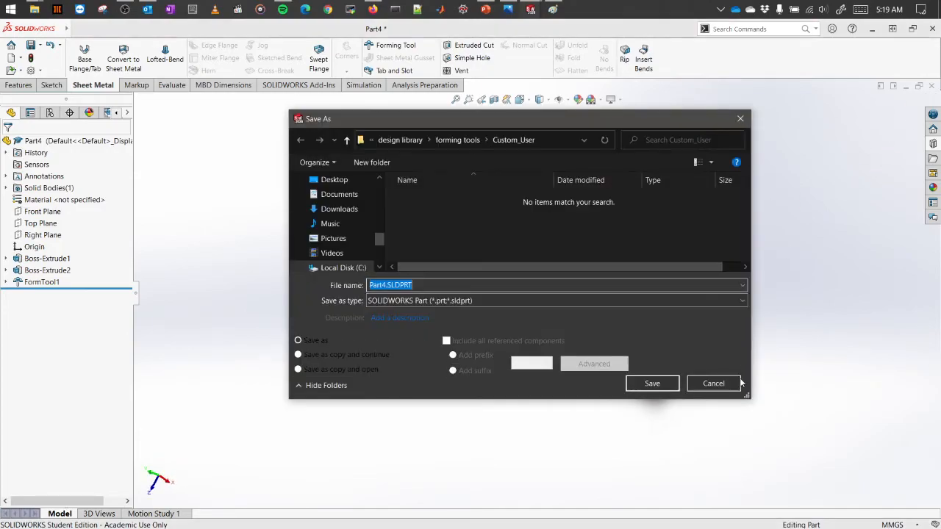
click(713, 383)
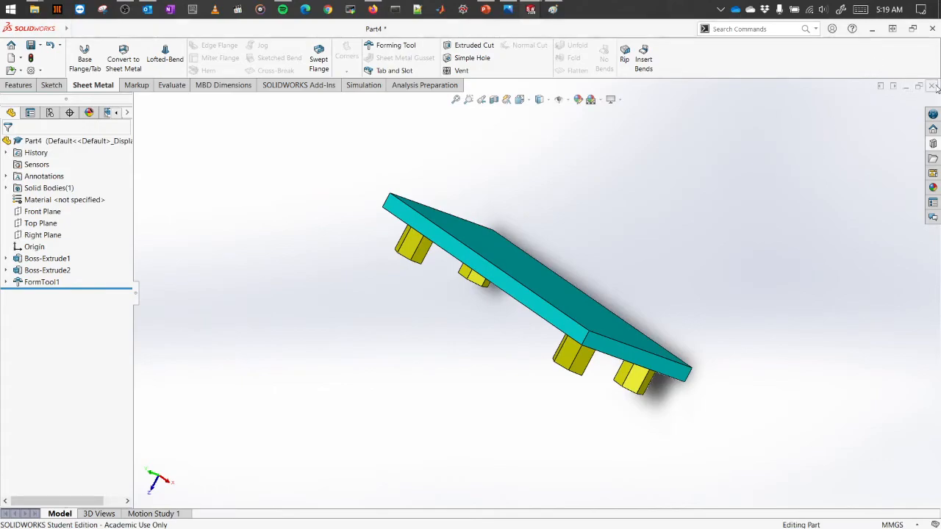
click(506, 303)
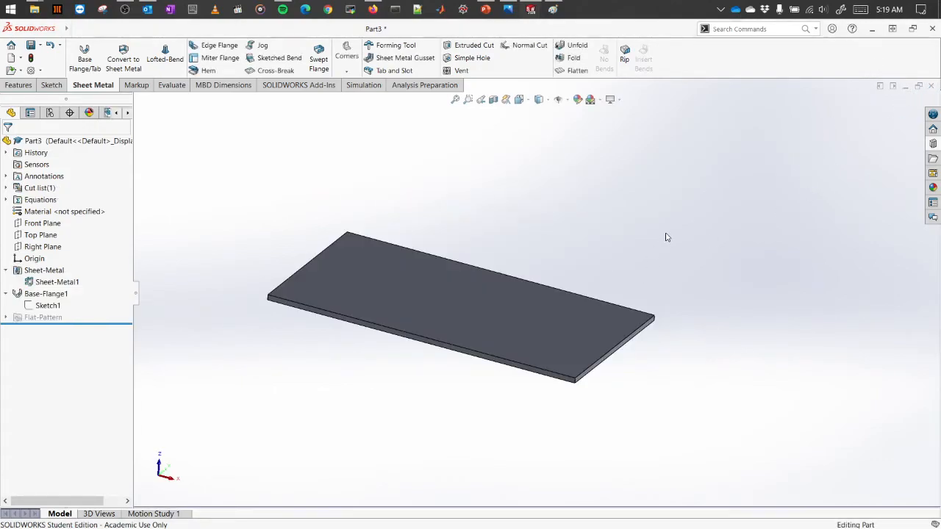
Step: Refresh the design library and place the Test_1 forming tool from Custom_User on the sheet metal plate's upper face
click(933, 144)
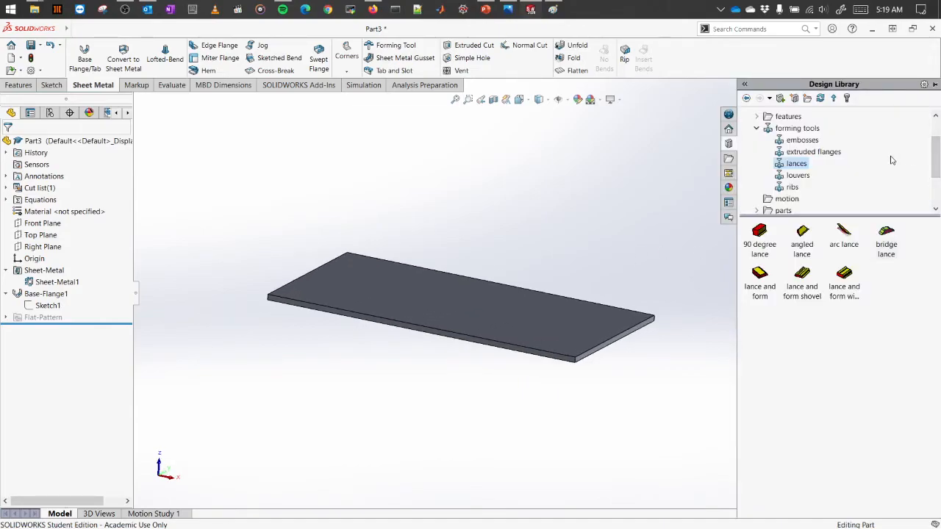
click(822, 99)
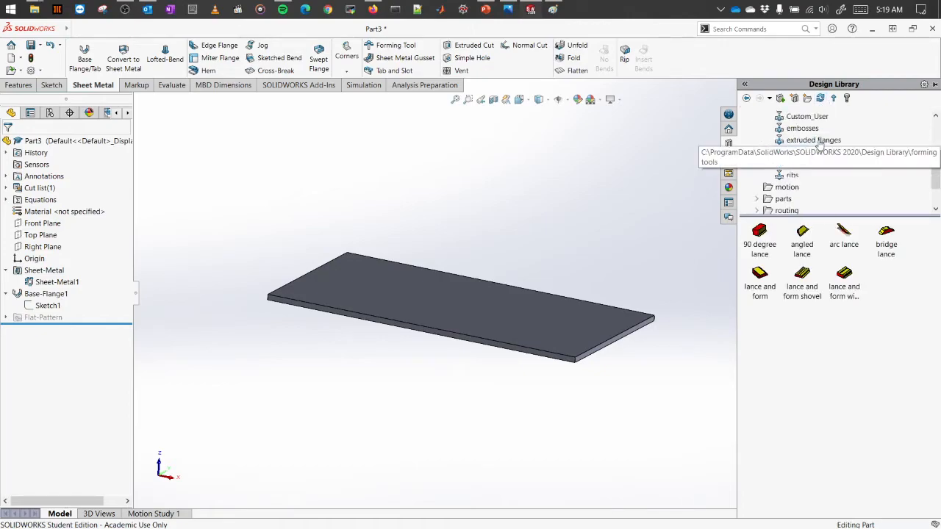
click(808, 155)
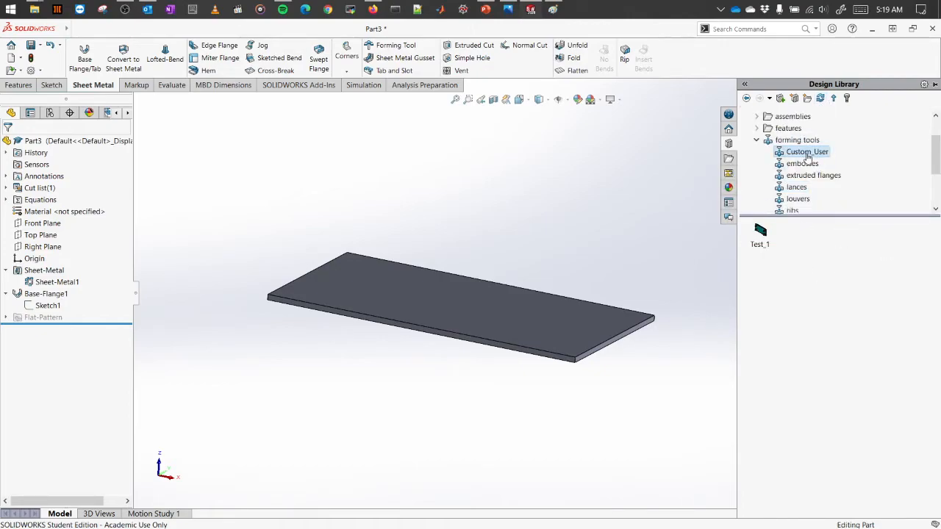
drag(759, 235, 457, 297)
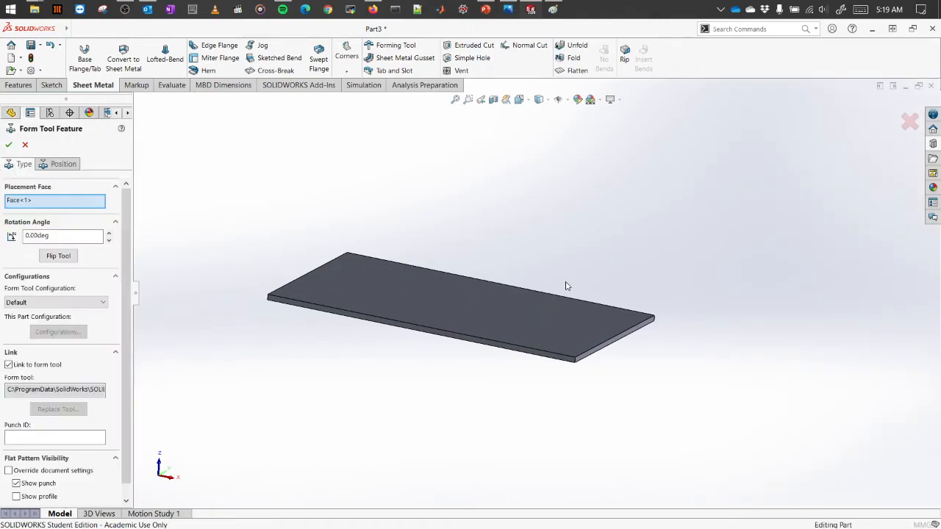
middle_drag(577, 228, 586, 253)
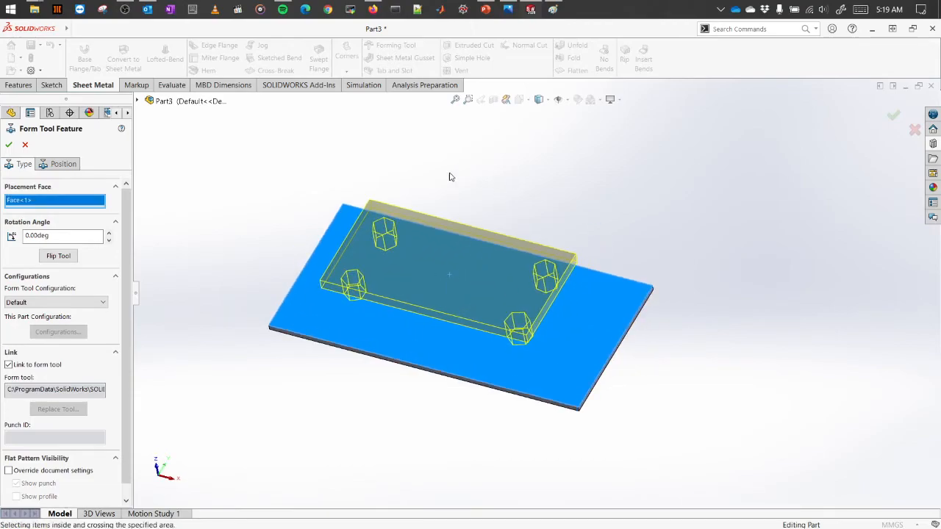
Step: Dimension the forming tool's centre point 150/2 (75 mm) from the plate's rear long edge
click(67, 166)
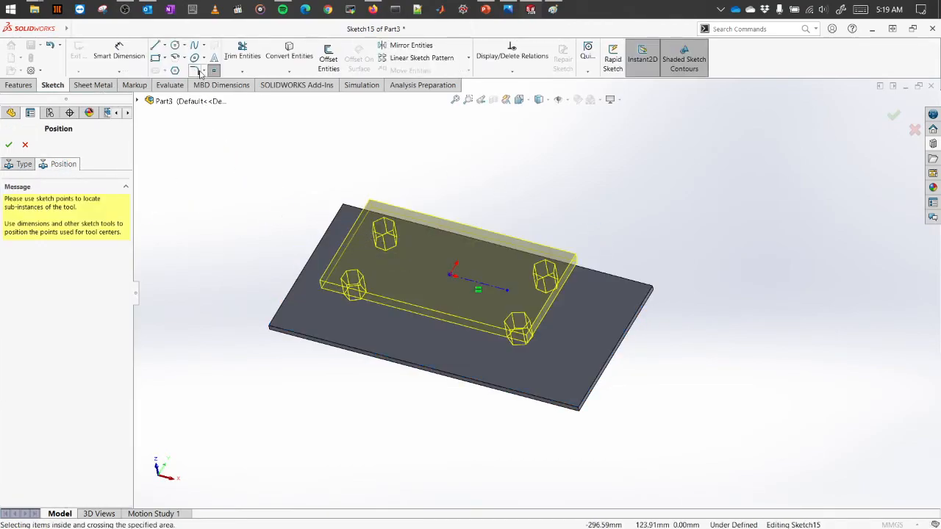
click(120, 55)
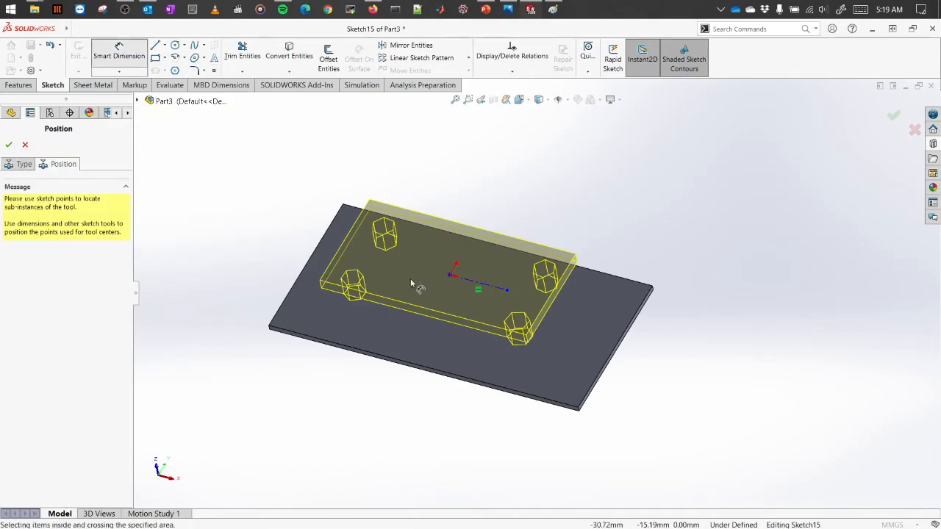
click(451, 276)
click(610, 275)
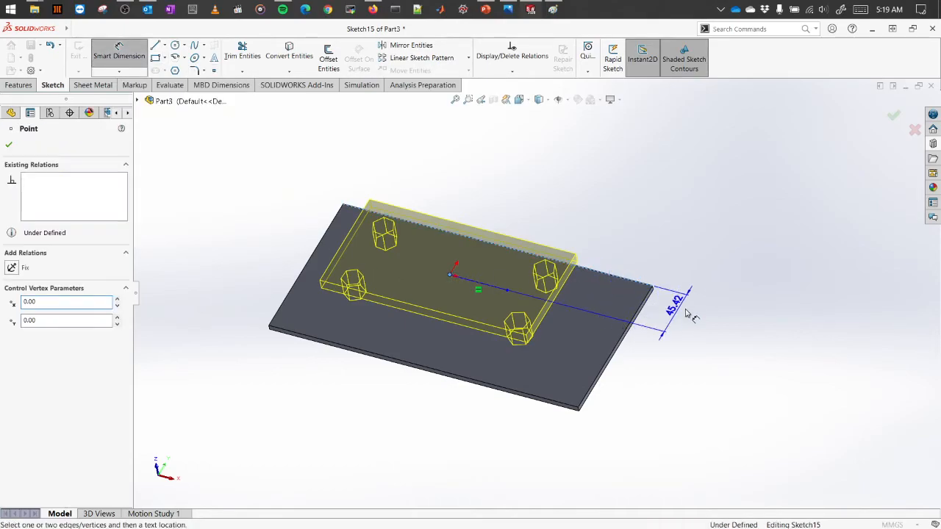
click(709, 328)
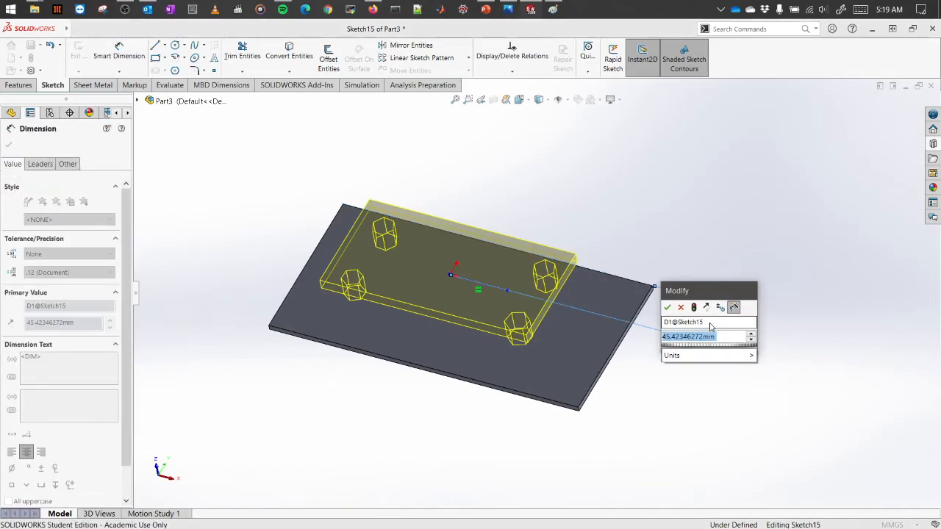
text(150/2)
key(Return)
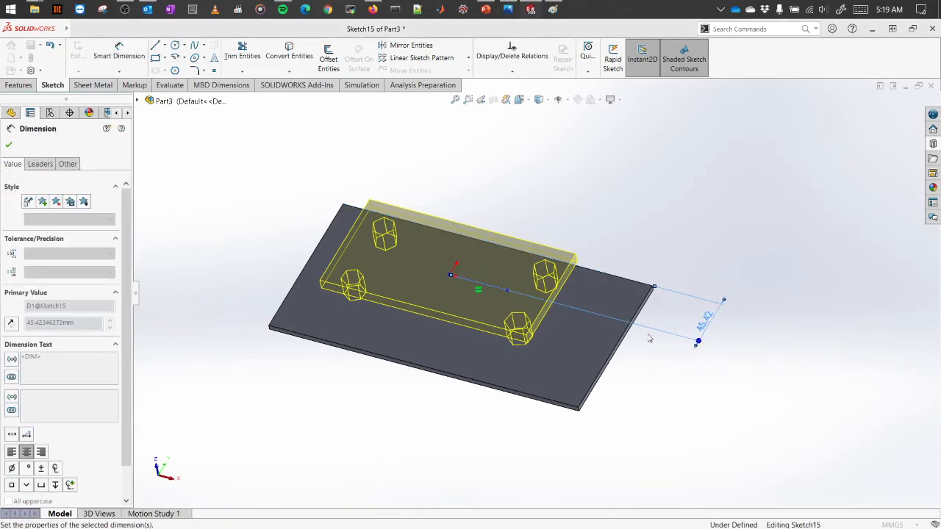
drag(437, 300, 280, 306)
key(Escape)
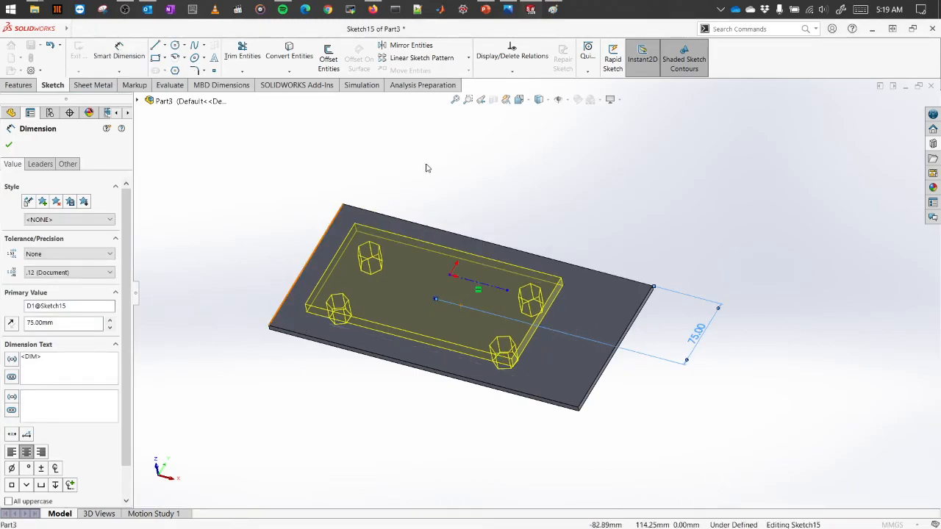
Step: Dimension the forming tool's centre point 300/2 (150 mm) from the plate's left short edge and finish the form tool feature
click(118, 52)
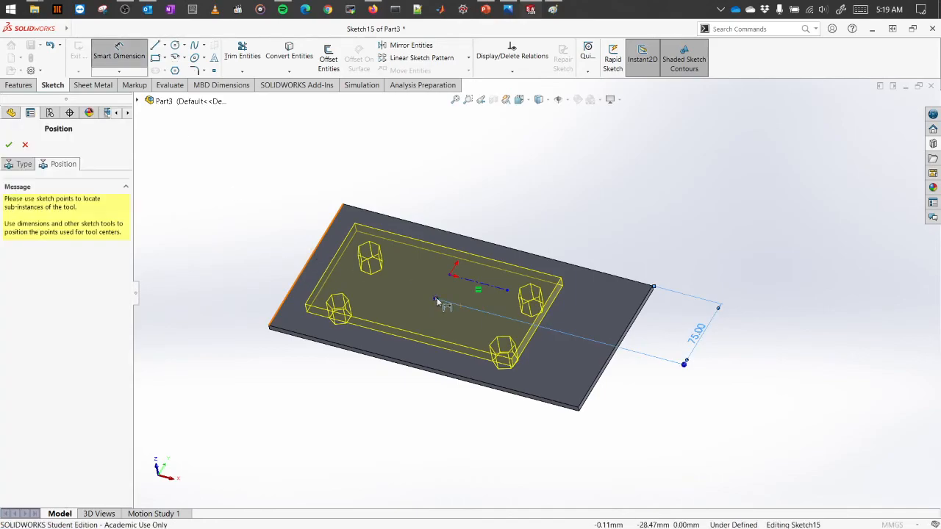
click(329, 228)
click(422, 155)
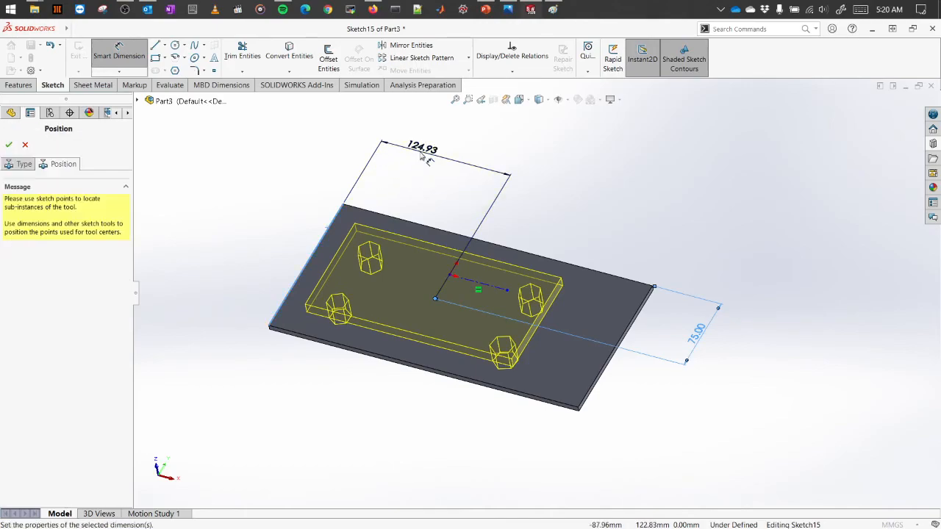
text(300/2)
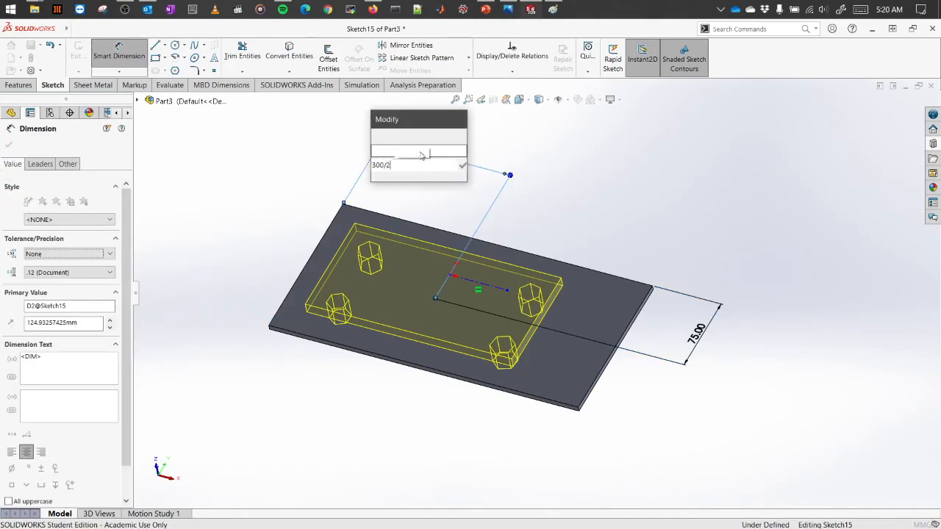
key(Return)
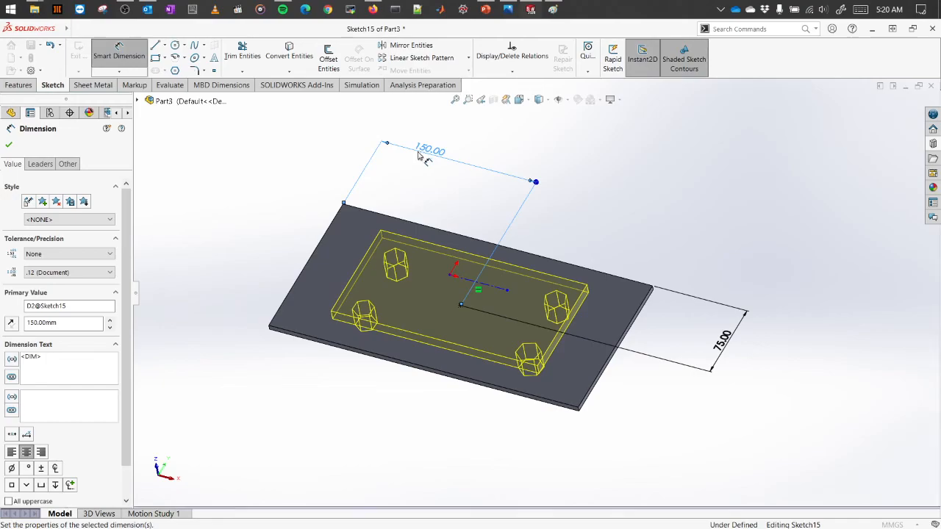
click(9, 147)
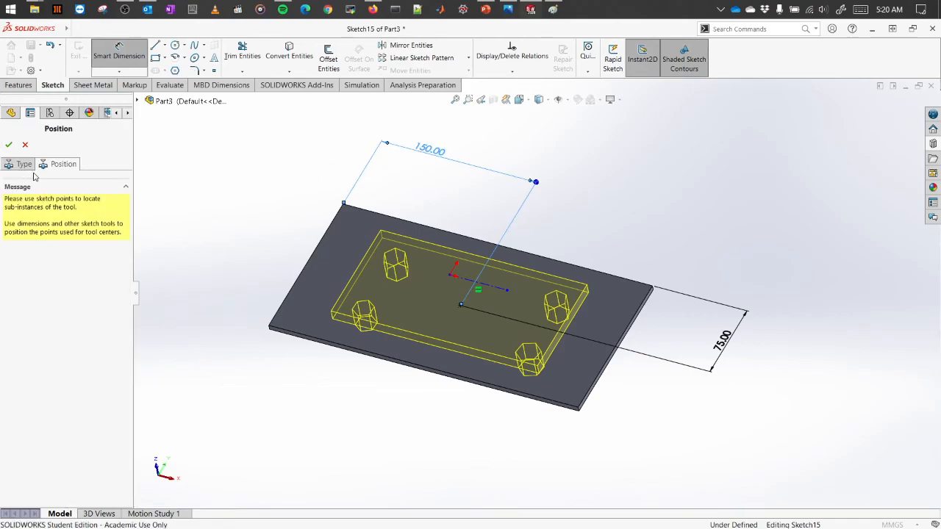
click(7, 147)
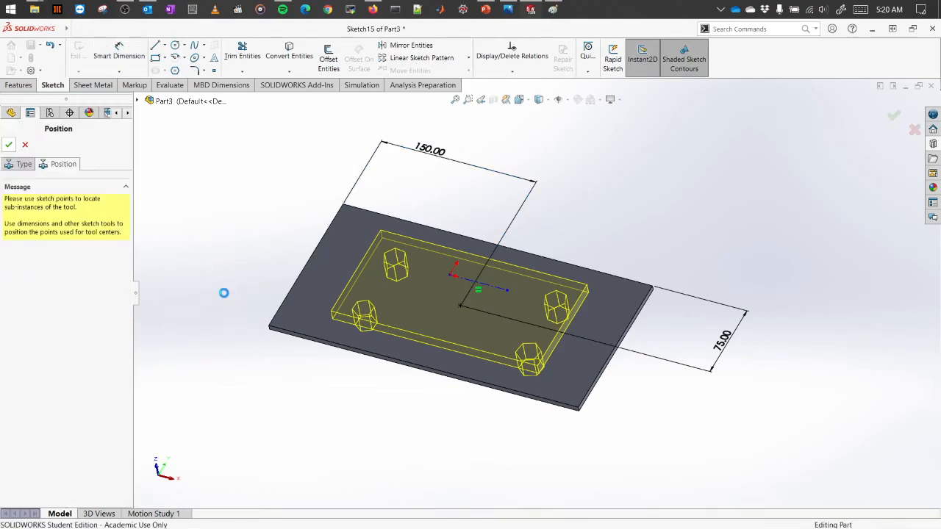
middle_drag(250, 357, 303, 213)
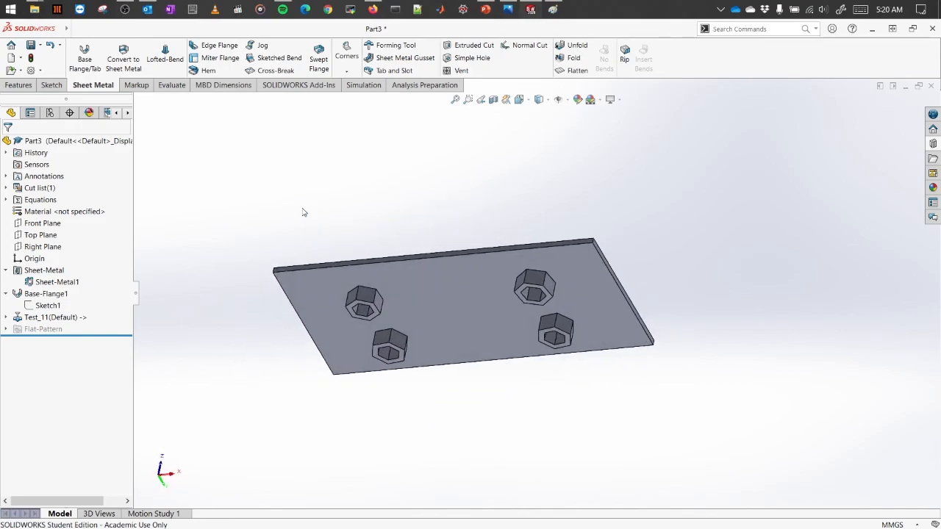